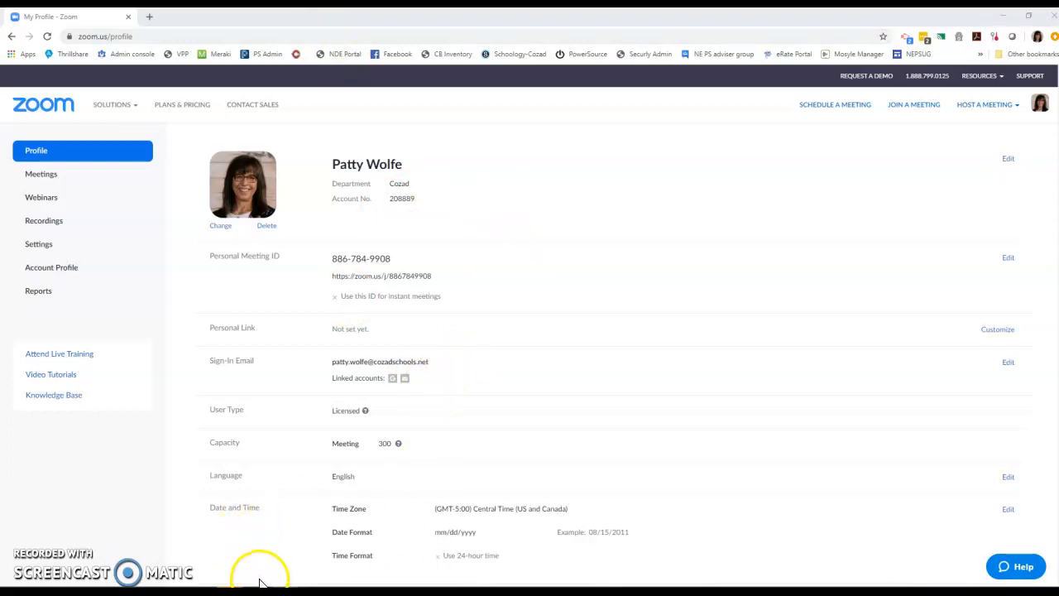
Step: Bring up the Zoom desktop app to view its Schedule option, and minimize its window
mouse_move(256, 592)
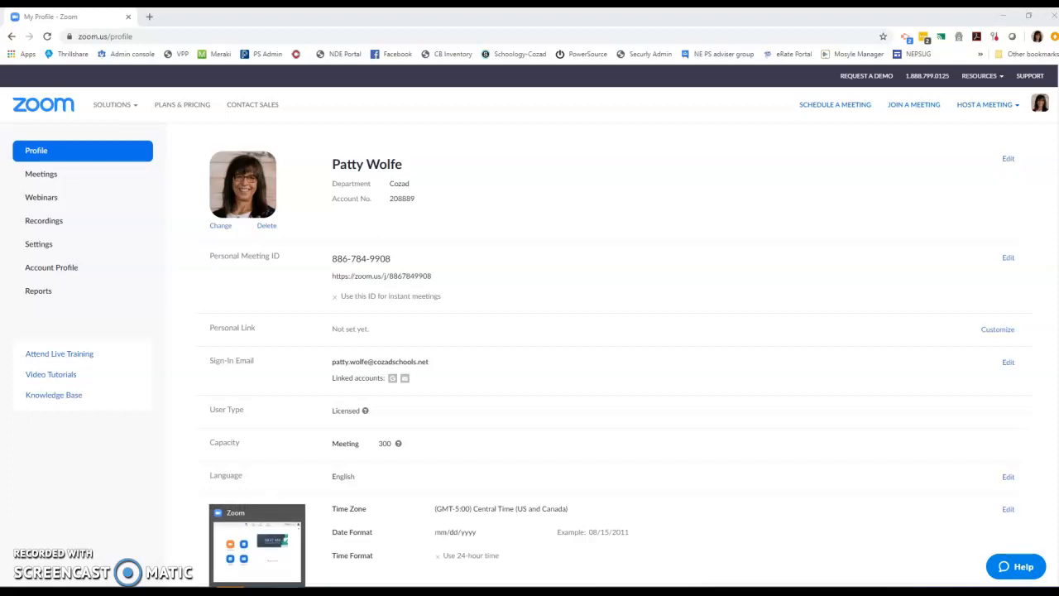
click(265, 571)
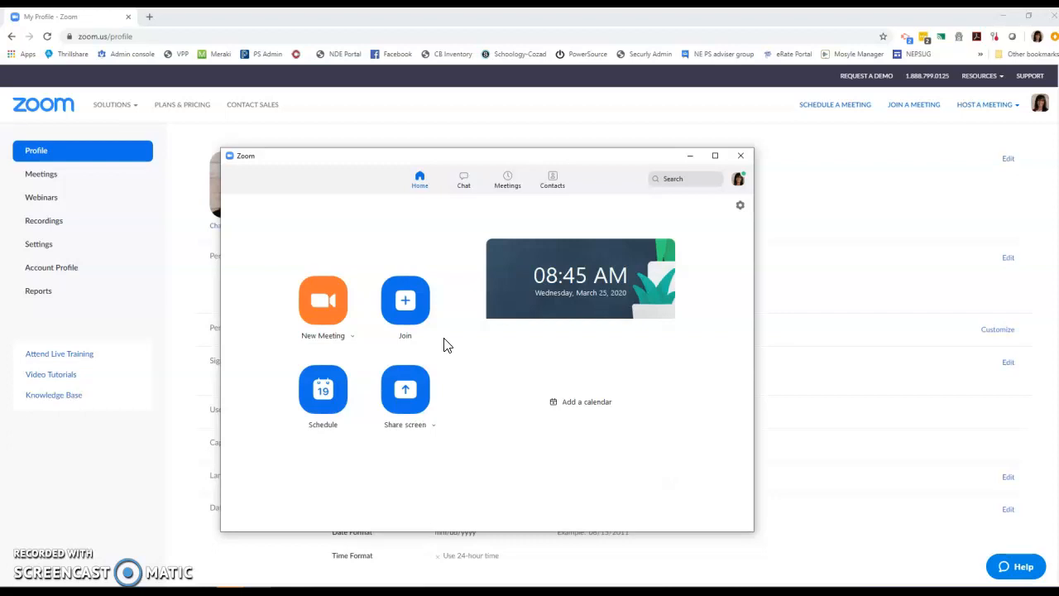
click(324, 392)
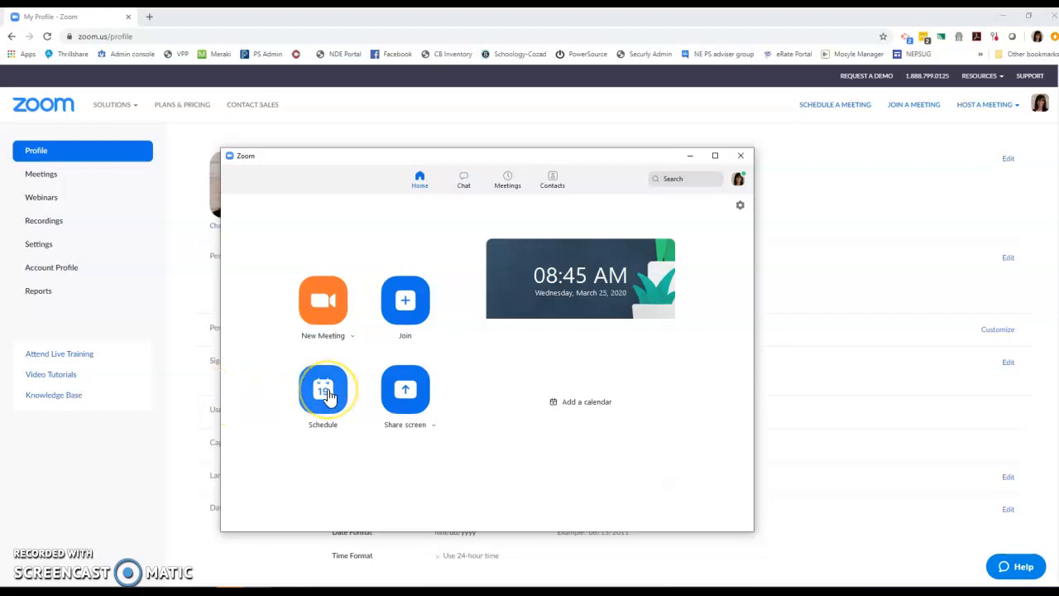
click(689, 156)
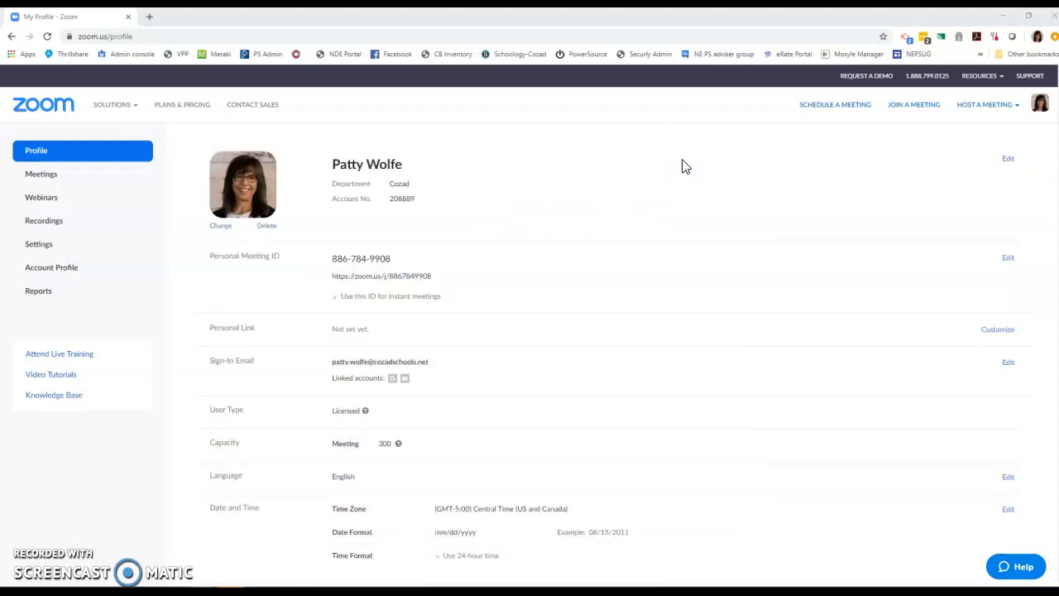
click(716, 156)
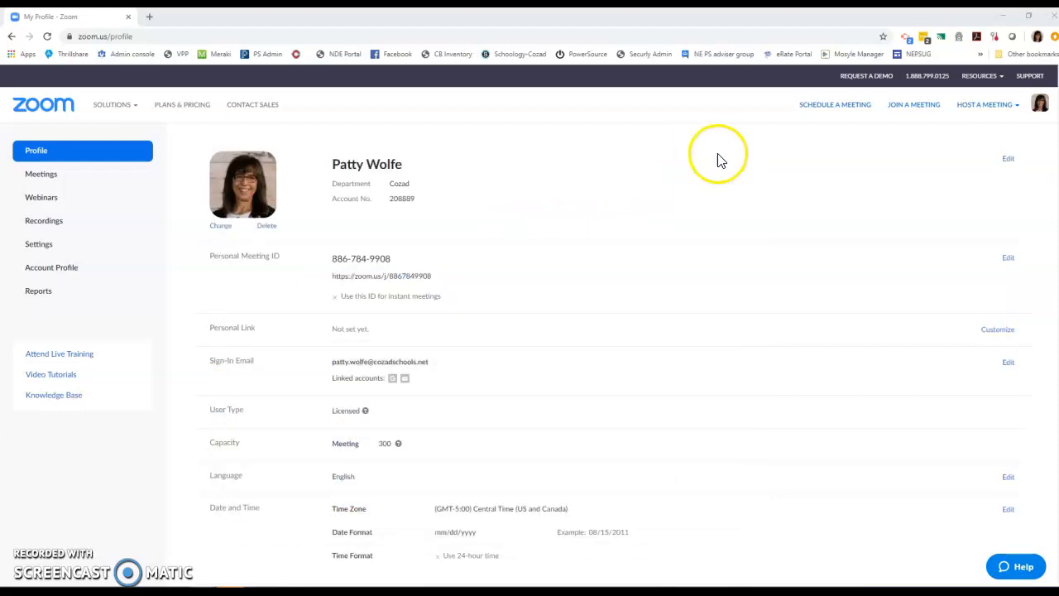
Step: Start scheduling a new meeting from the Zoom web portal and set its topic to "Name it"
click(826, 111)
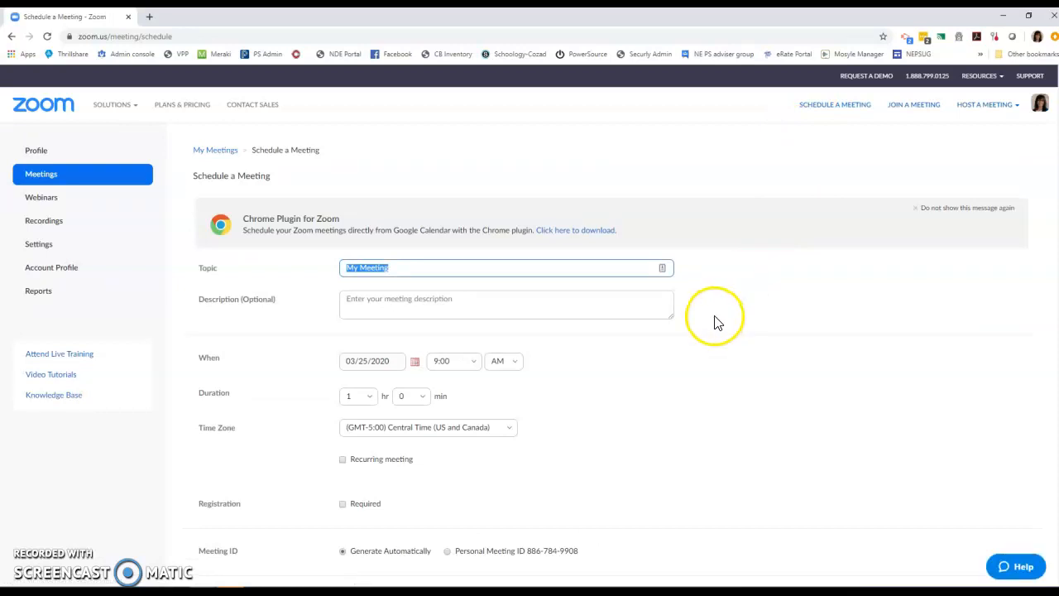
scroll(664, 324, down, 2)
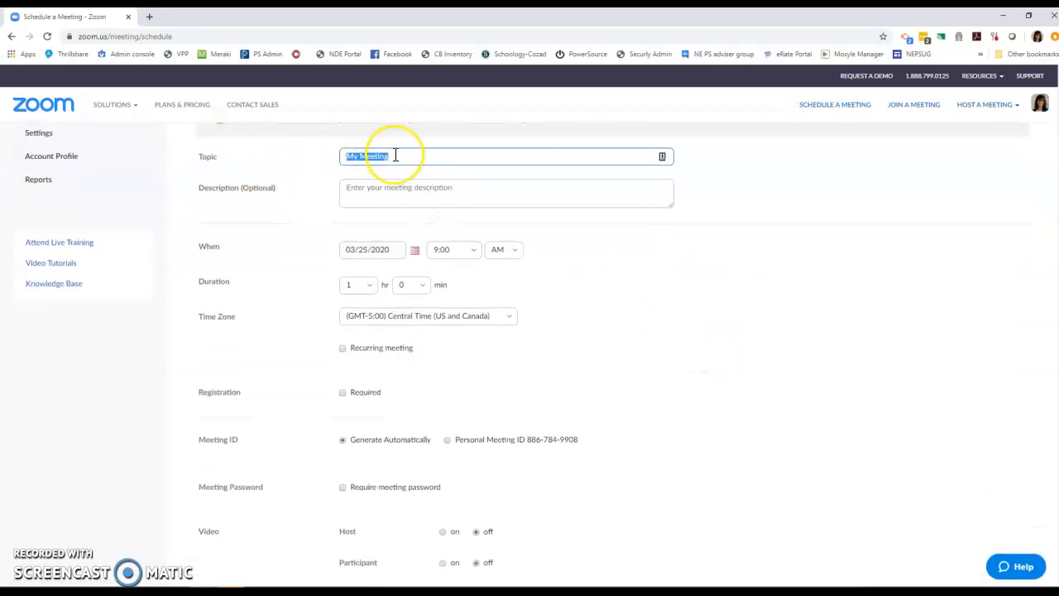
text(Name it)
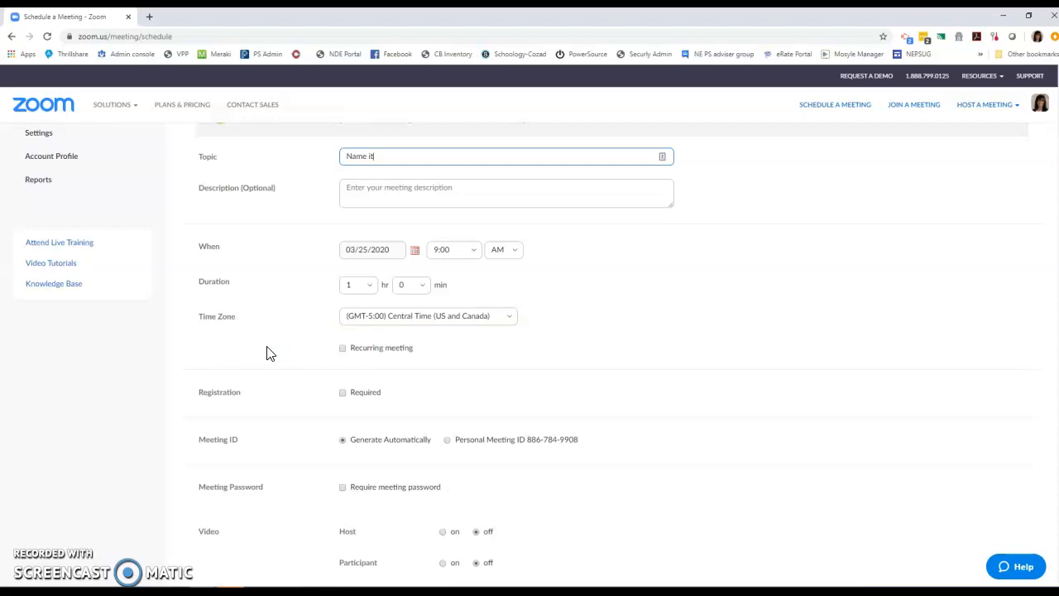
click(333, 365)
Step: Try the meeting options with join before host disabled and the waiting room enabled, and restore both settings
scroll(298, 393, down, 1)
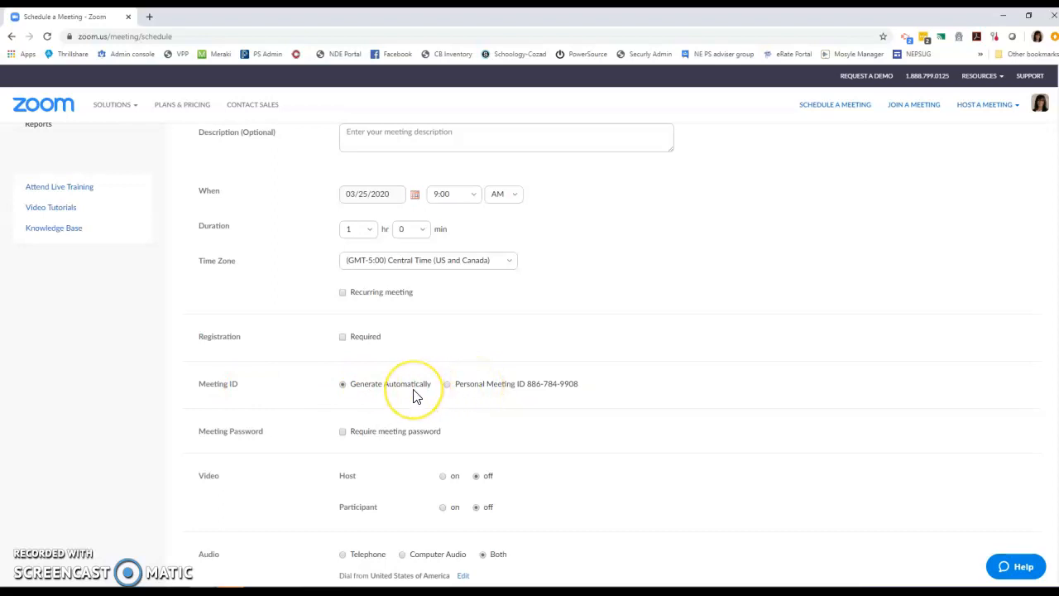
scroll(416, 397, down, 1)
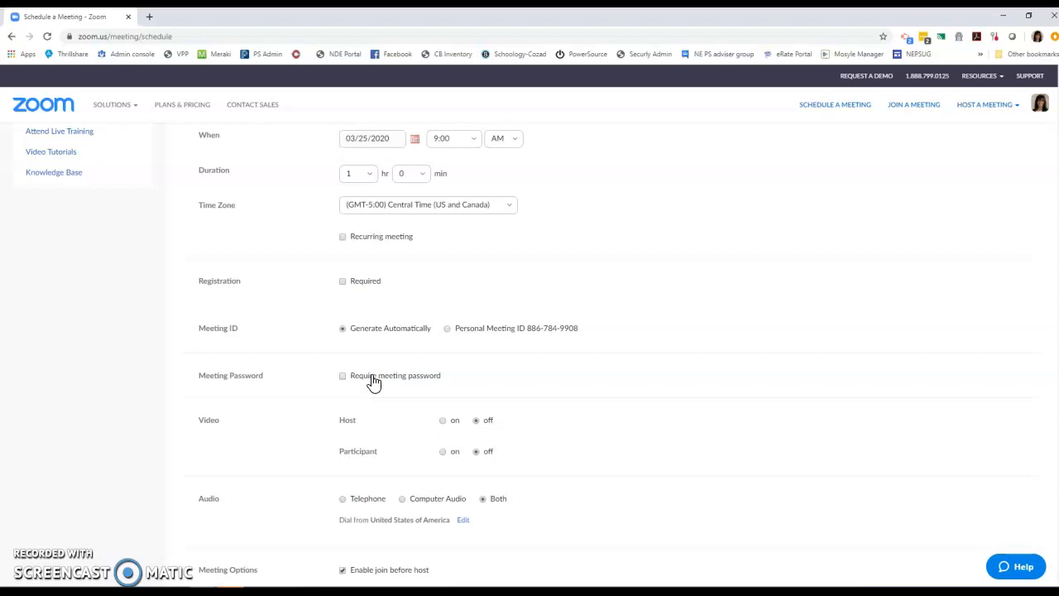
scroll(340, 393, down, 2)
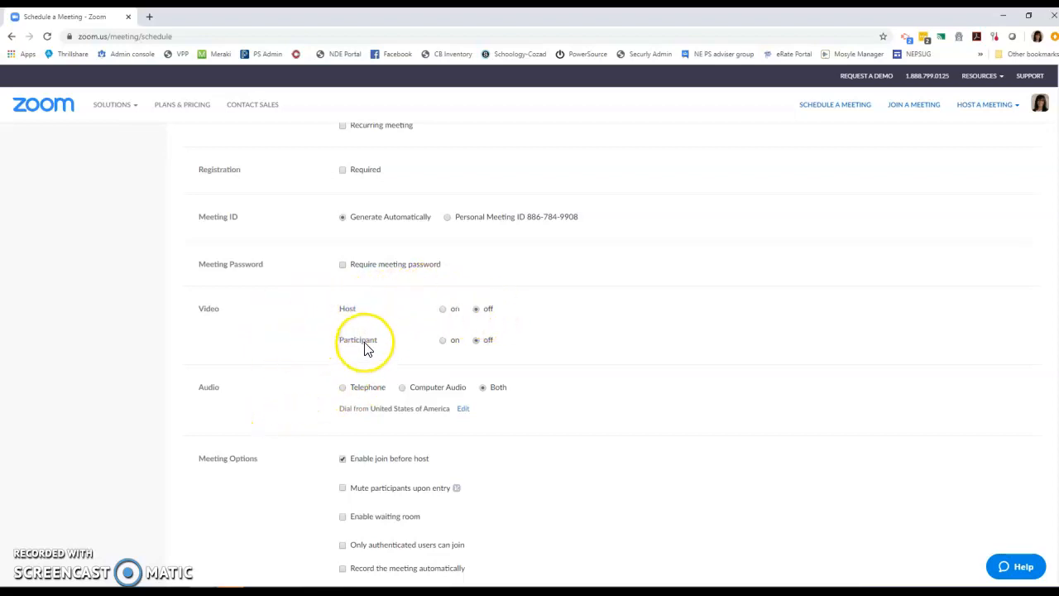
mouse_move(367, 349)
scroll(514, 395, down, 1)
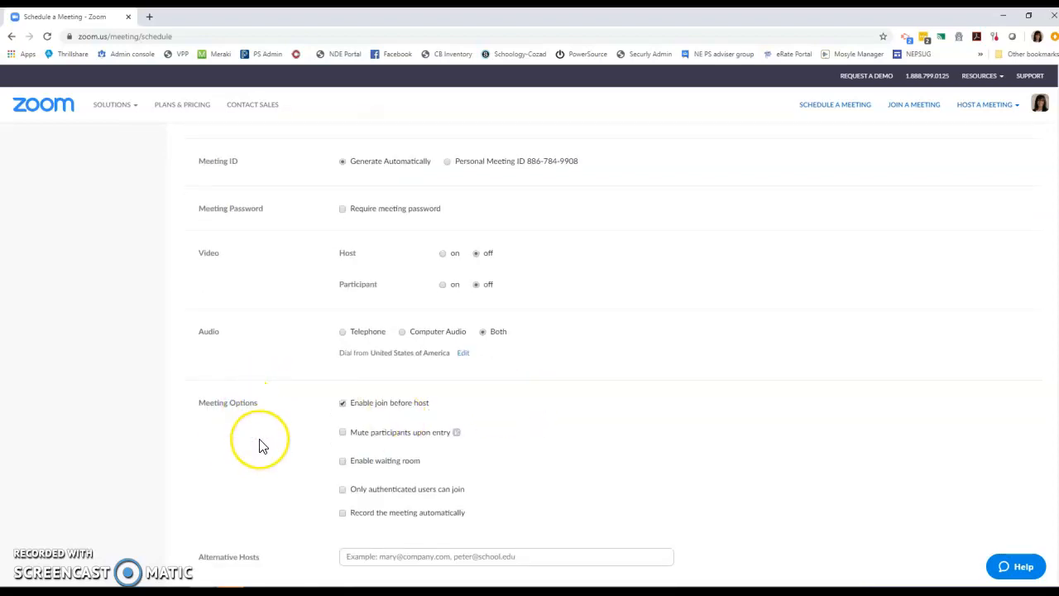
click(383, 411)
click(370, 467)
scroll(303, 548, down, 2)
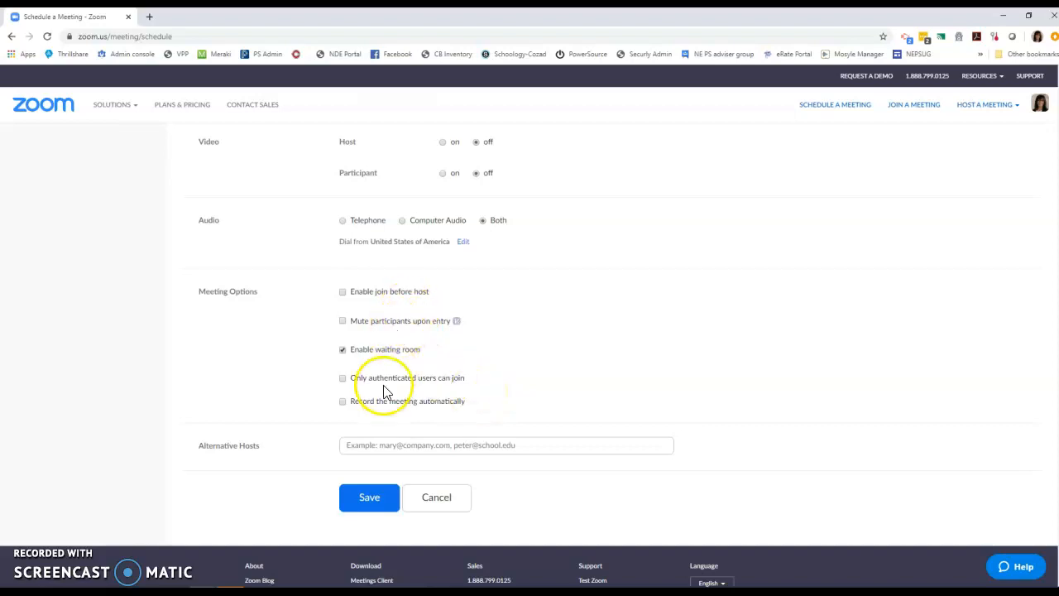
click(394, 351)
click(351, 294)
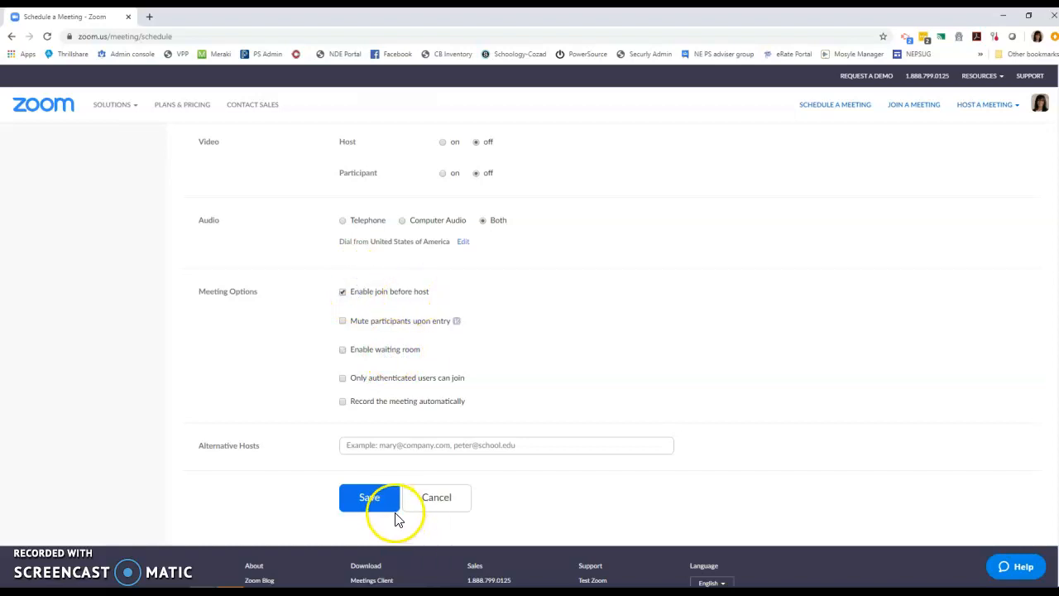
Step: Check the meeting form from its topic down to the meeting options and save the scheduled meeting
scroll(487, 433, up, 1)
scroll(486, 434, up, 5)
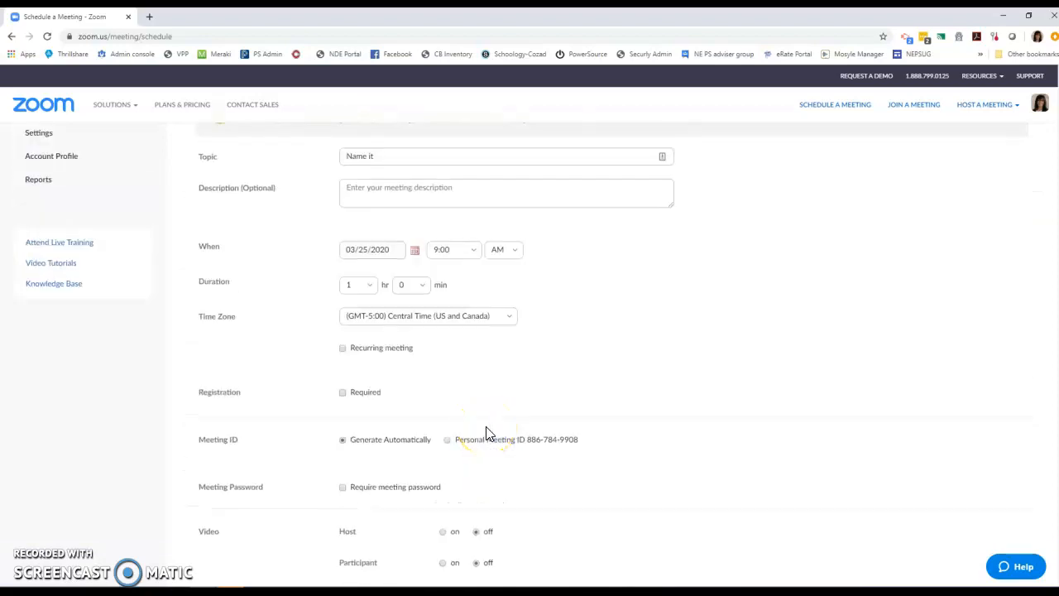
scroll(487, 434, up, 2)
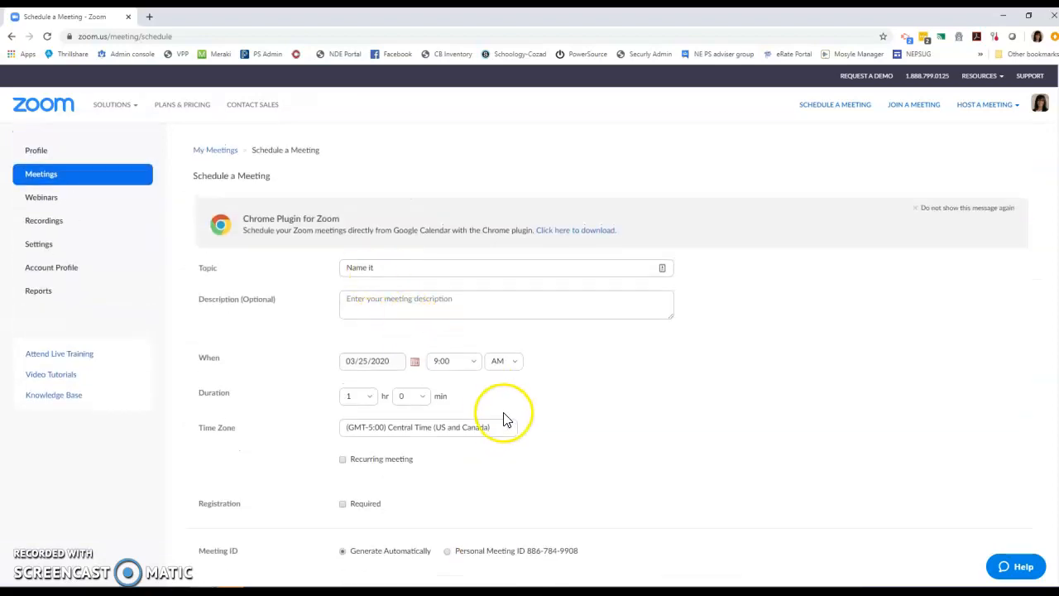
scroll(504, 418, down, 6)
scroll(501, 424, down, 1)
click(379, 440)
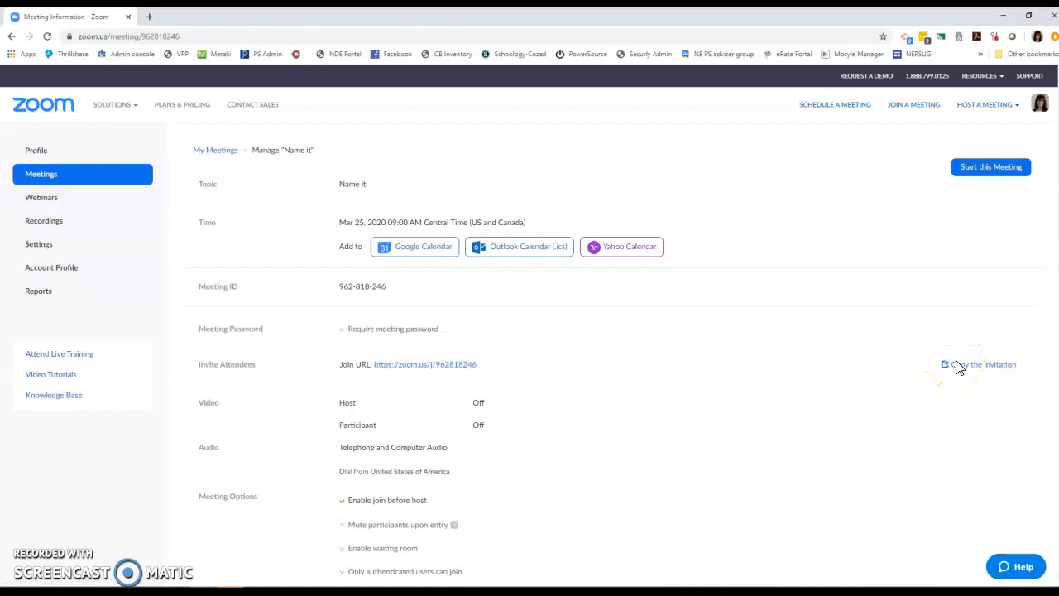
Step: Add the meeting to Google Calendar and review the join information in the event description
click(434, 255)
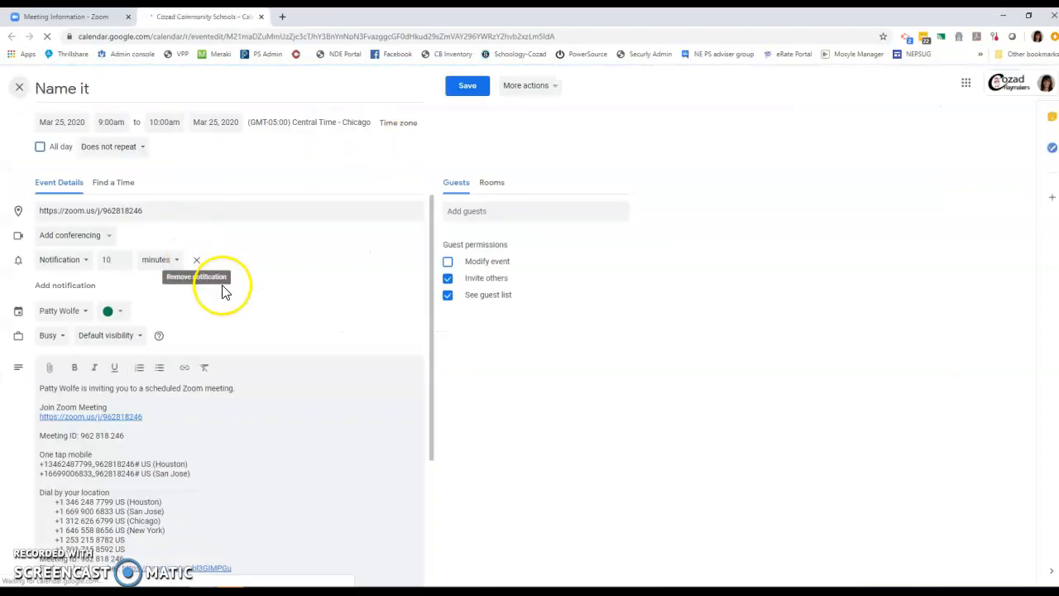
scroll(174, 433, down, 1)
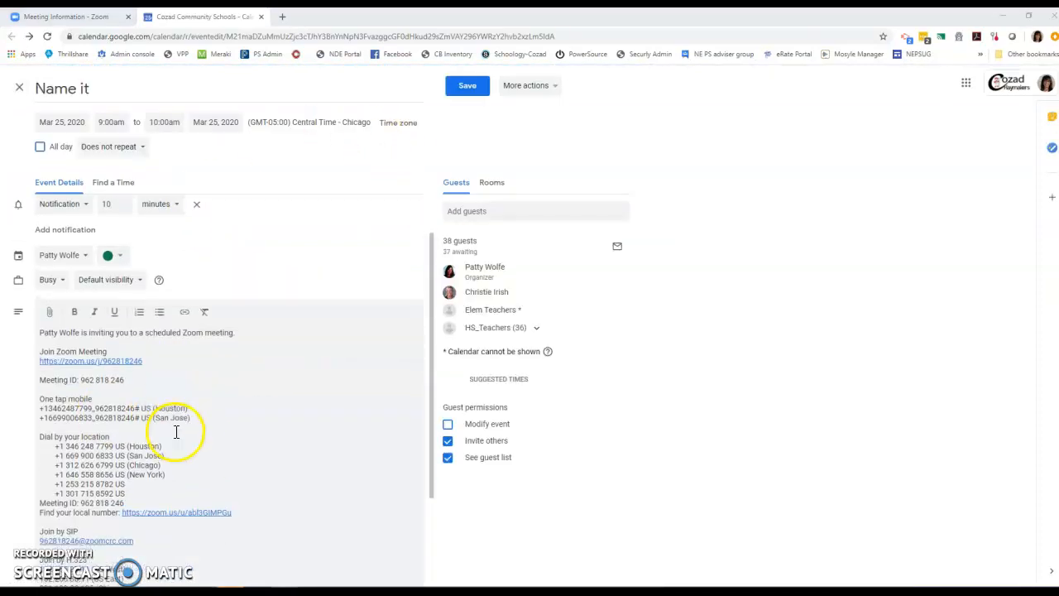
scroll(232, 397, down, 2)
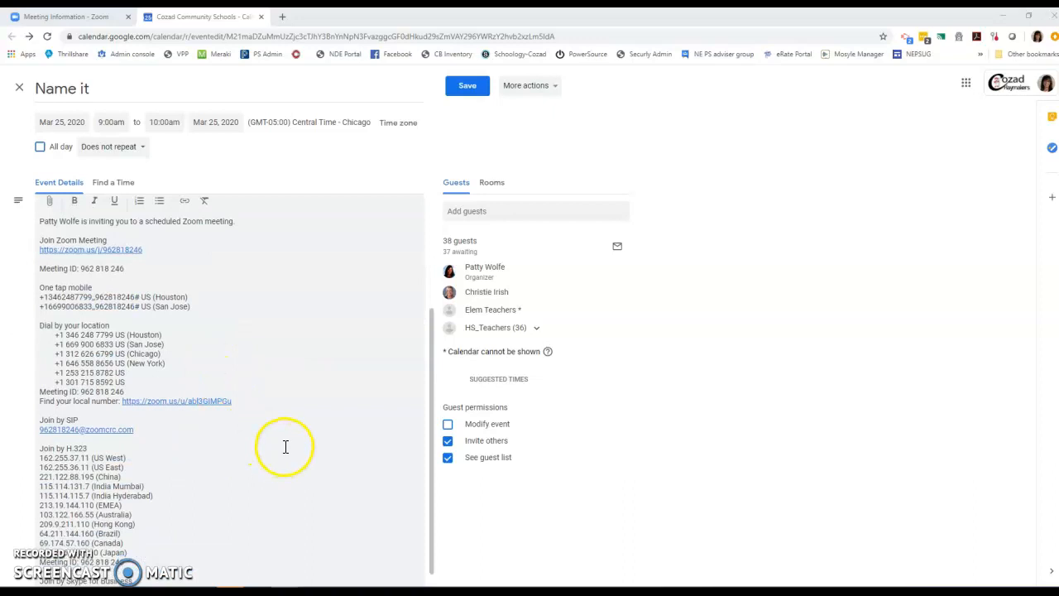
scroll(286, 445, up, 2)
Step: Remove the individual guest and the Elem Teachers and HS_Teachers groups from the event's guest list
click(613, 295)
click(613, 292)
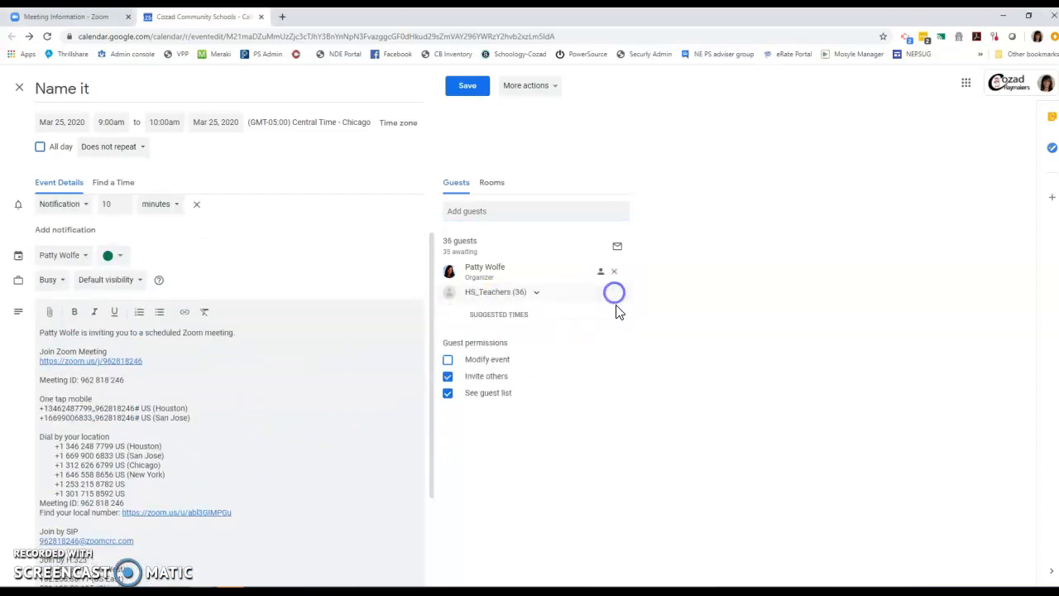
click(614, 293)
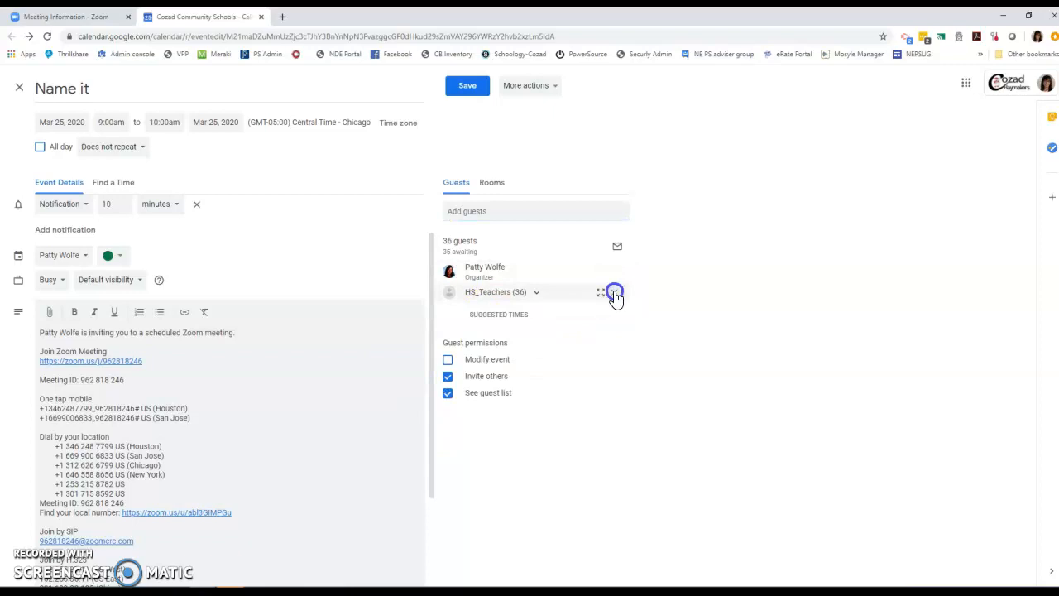
Step: Look up a colleague by name and add the suggested contact as a guest of the event
click(488, 215)
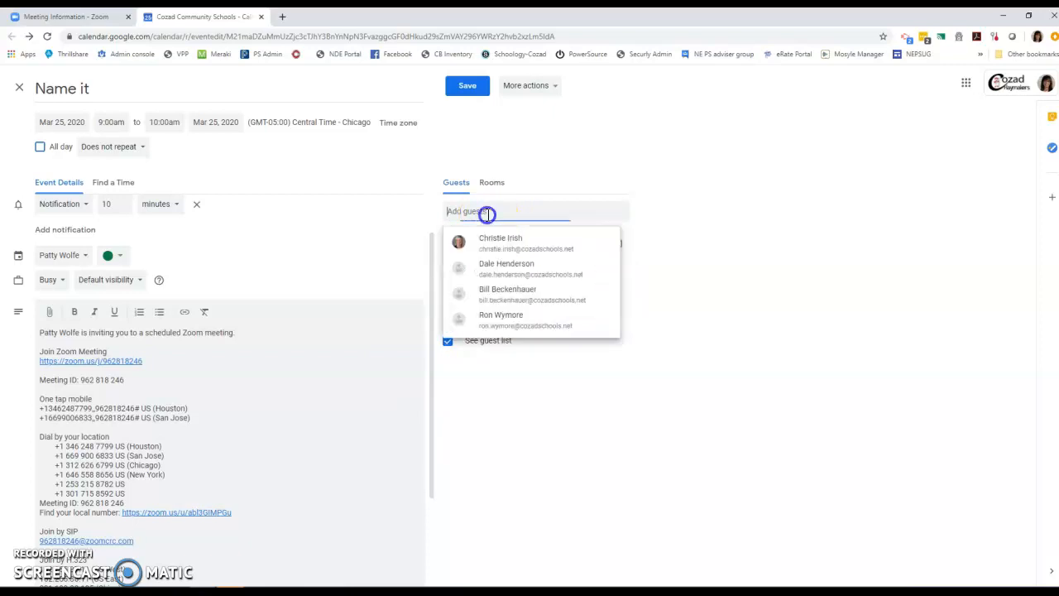
text(chri)
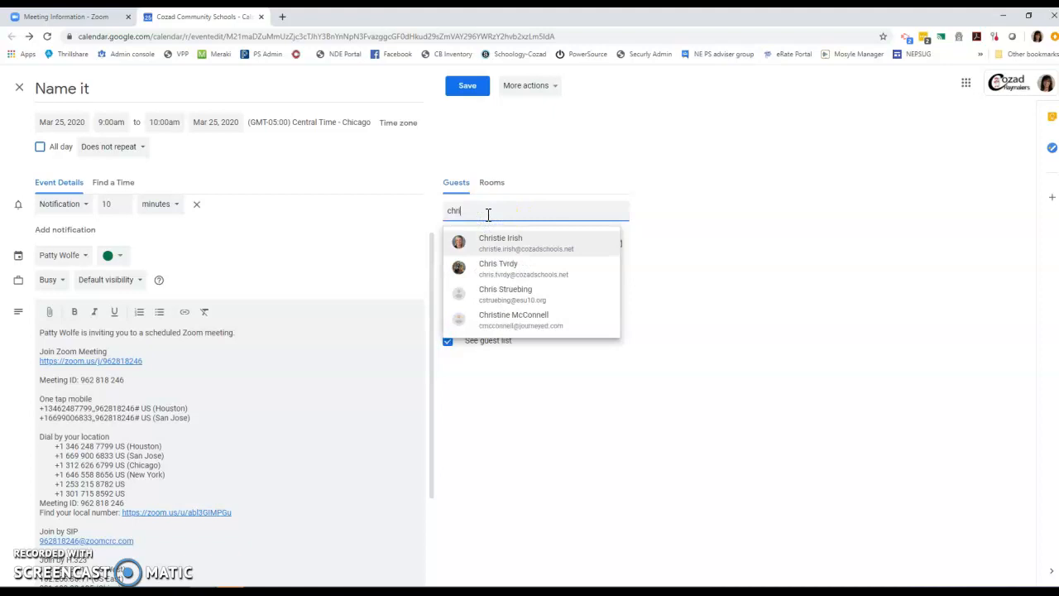
click(497, 240)
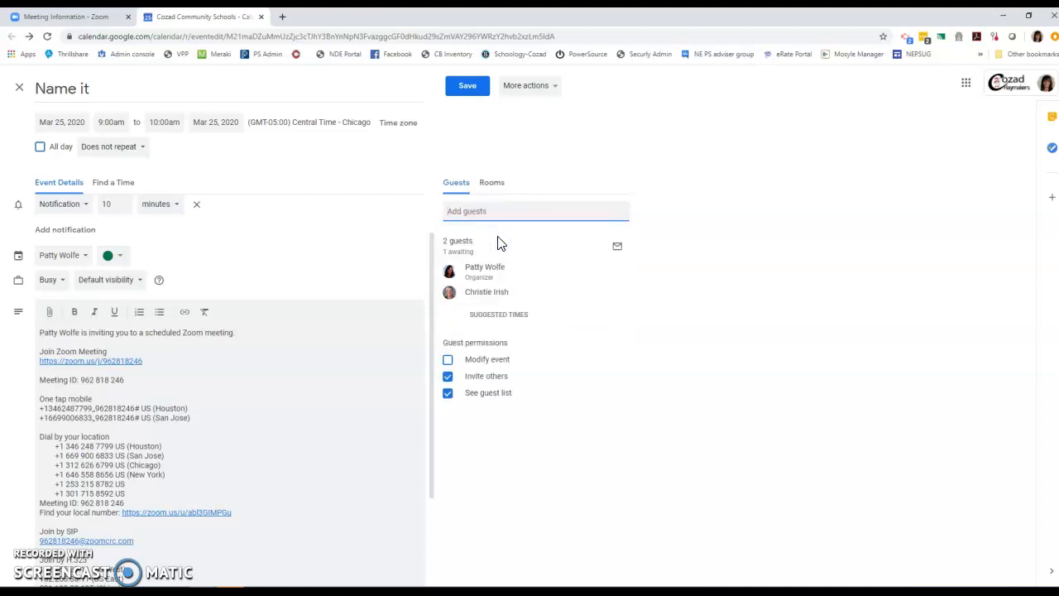
Step: Search the guest suggestions for "11" to look up the grade 11 student group, and clear the entry
text(gr)
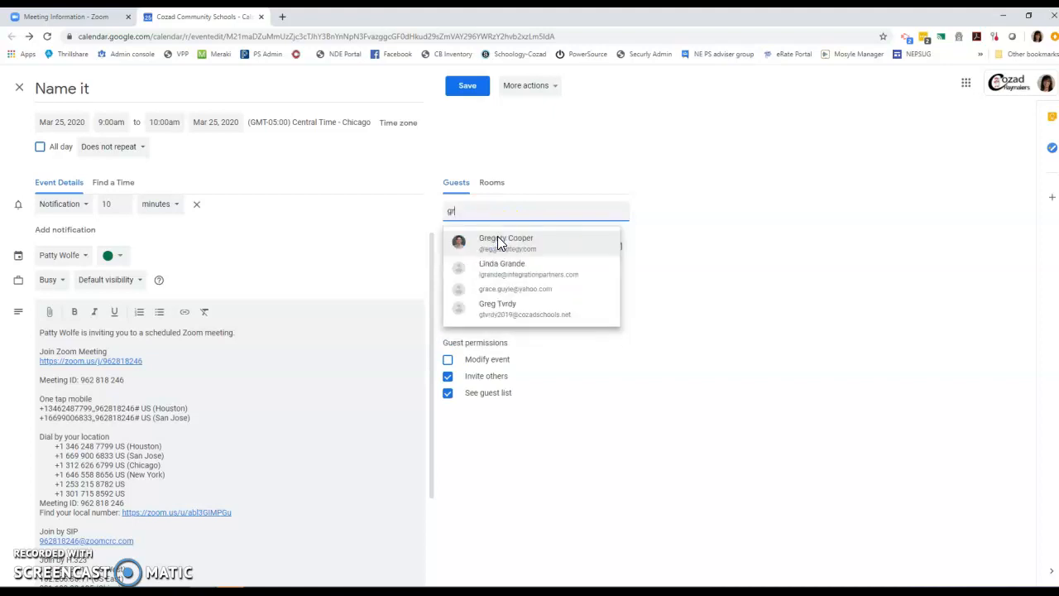
key(BackSpace)
key(BackSpace)
text(11)
key(BackSpace)
key(BackSpace)
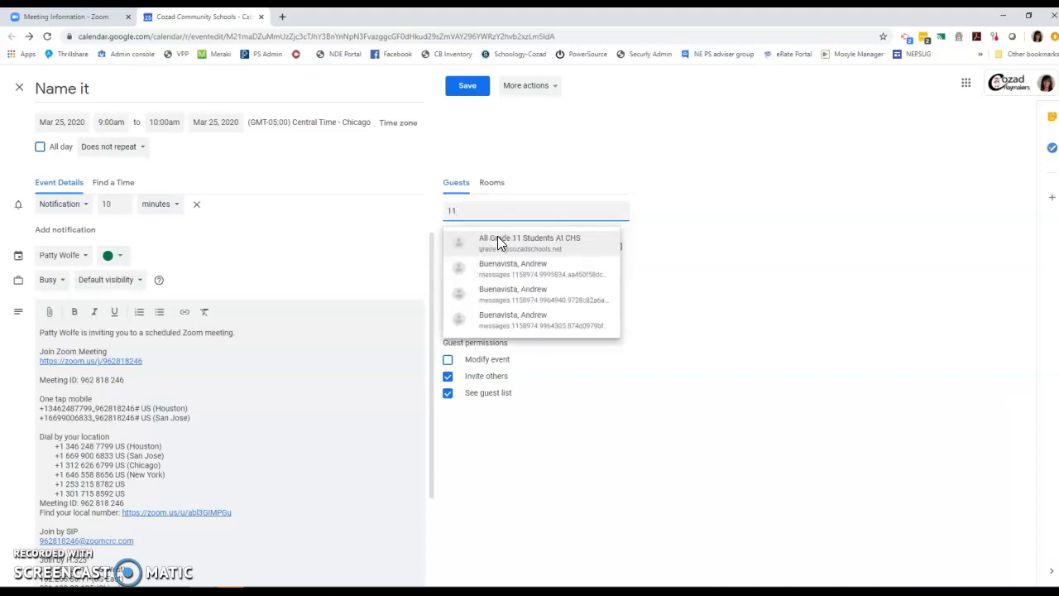
click(453, 205)
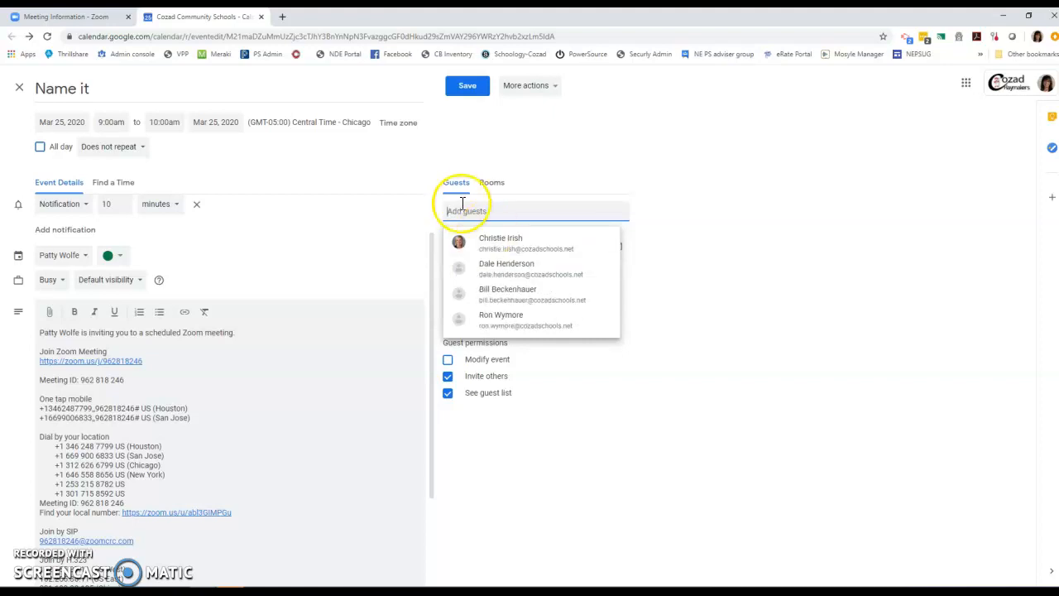
click(501, 210)
click(825, 332)
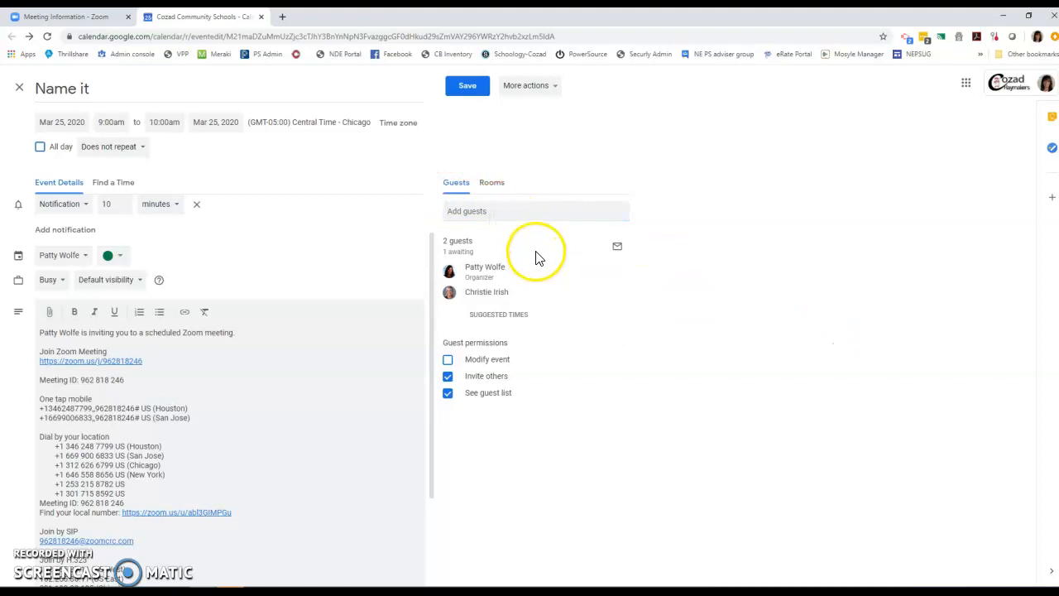
Step: Start saving the calendar event, dismiss the invitation-email prompt, and close the event without saving it
click(492, 294)
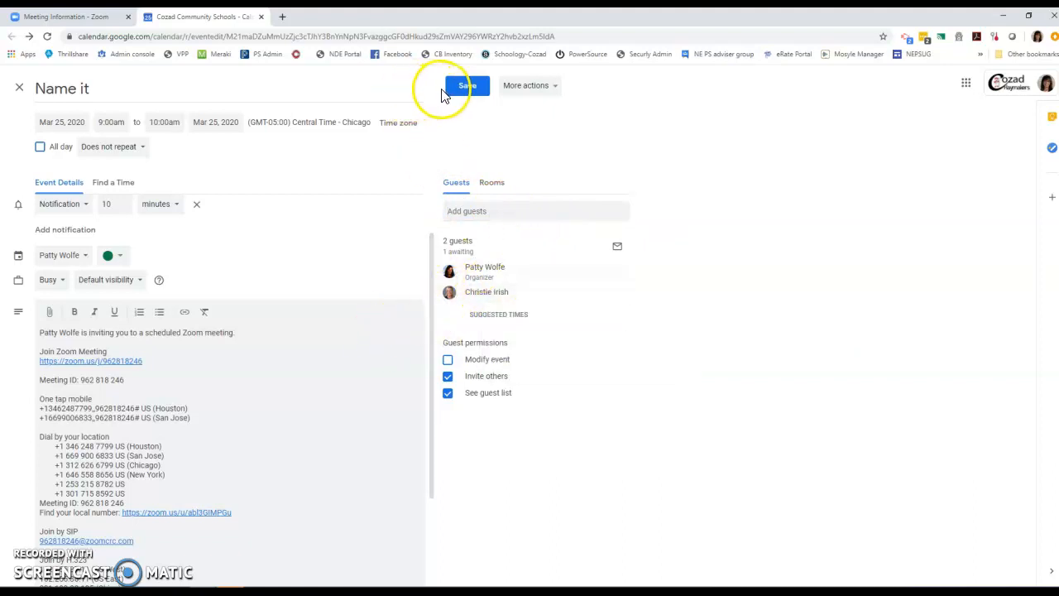
click(467, 88)
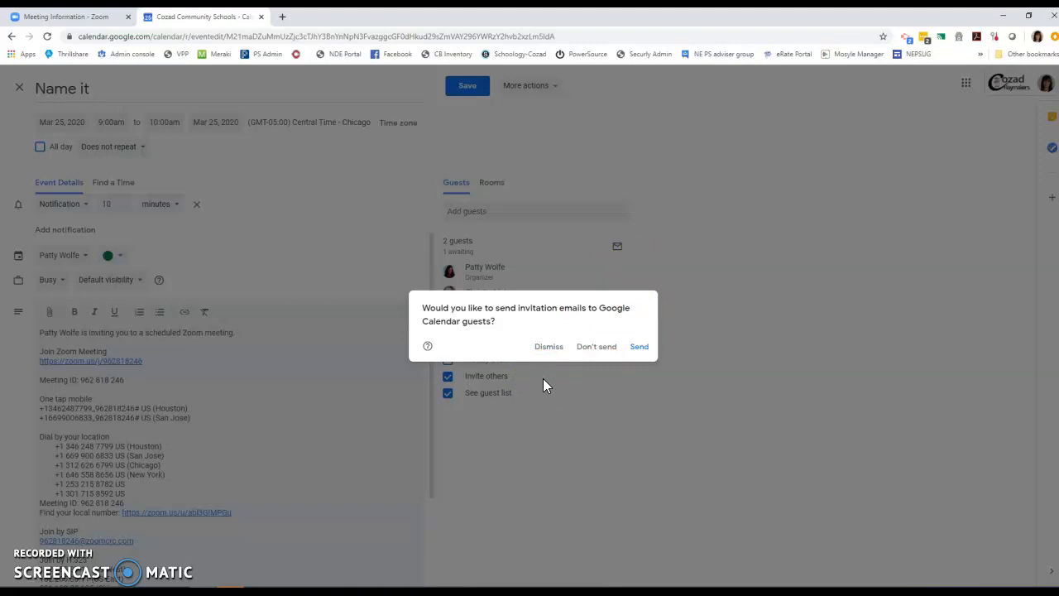
click(540, 348)
mouse_move(503, 285)
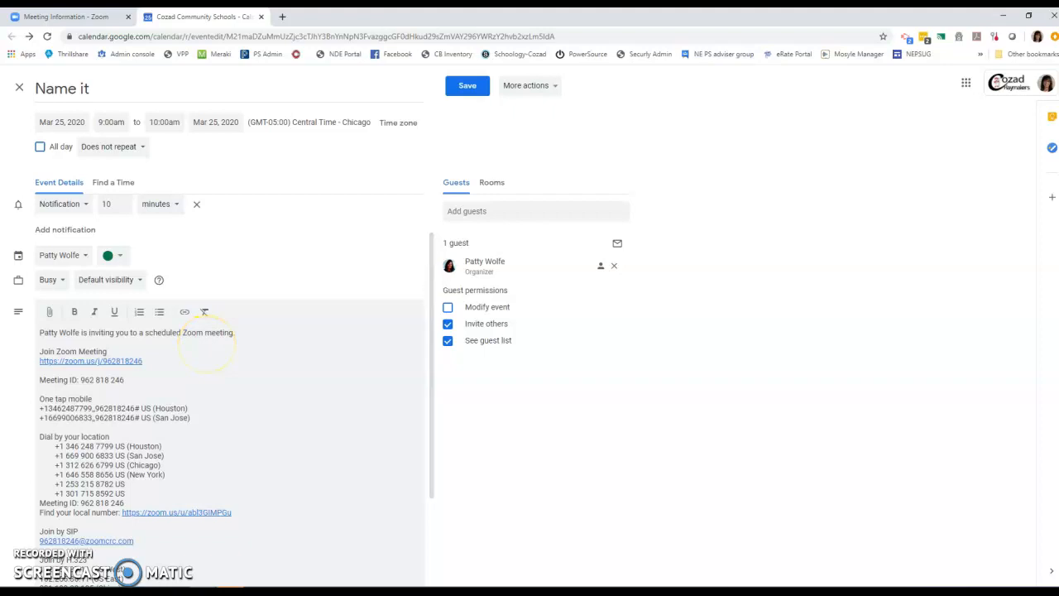
click(261, 17)
click(587, 100)
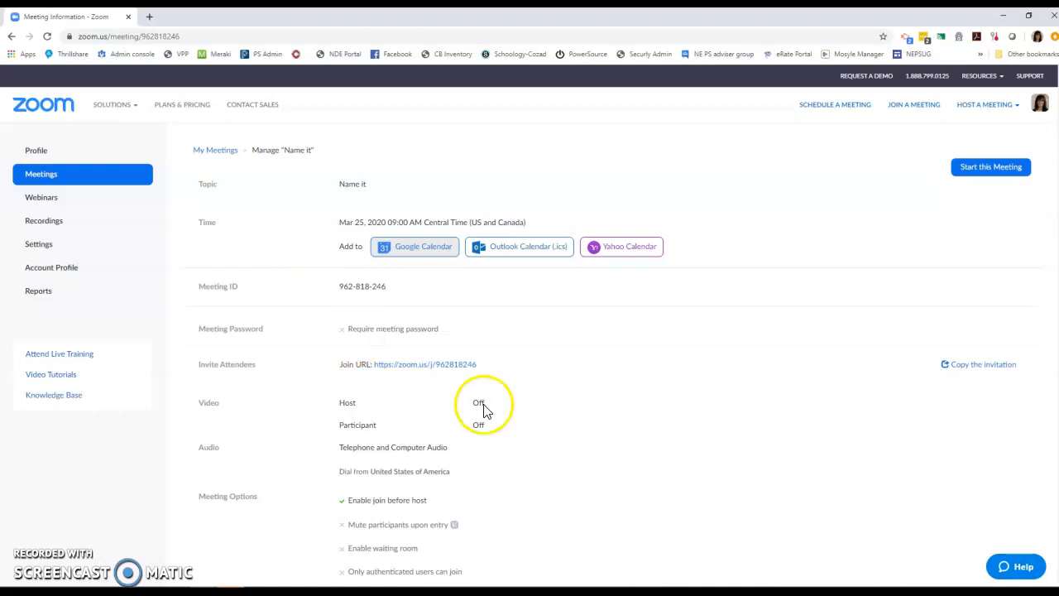
Step: Open the account's meeting settings and review the Schedule Meeting options, from audio type and join before host to the password requirements
scroll(524, 414, down, 3)
scroll(525, 414, up, 3)
click(41, 247)
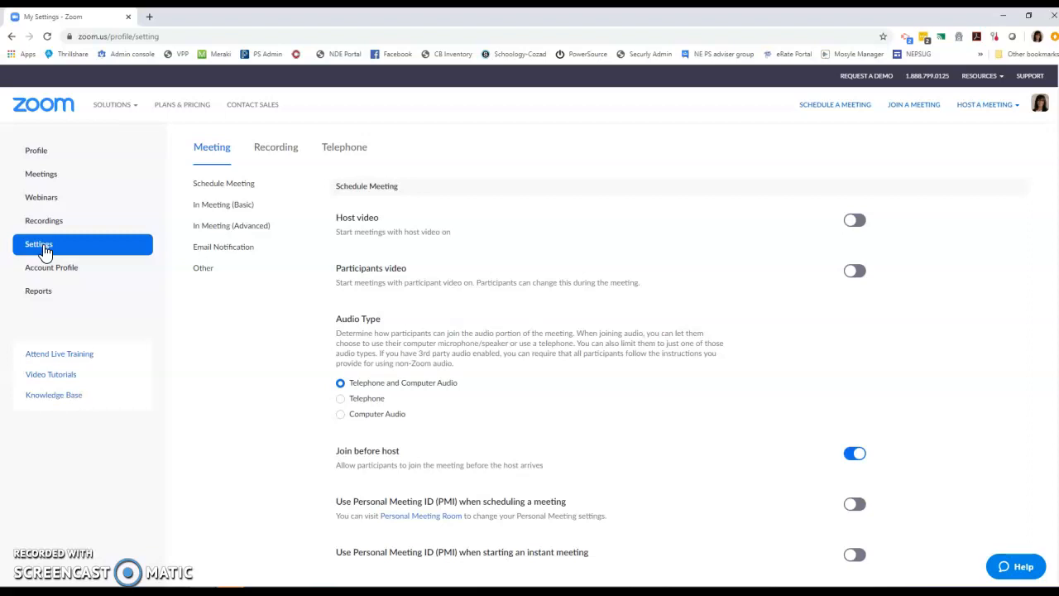
scroll(523, 377, down, 1)
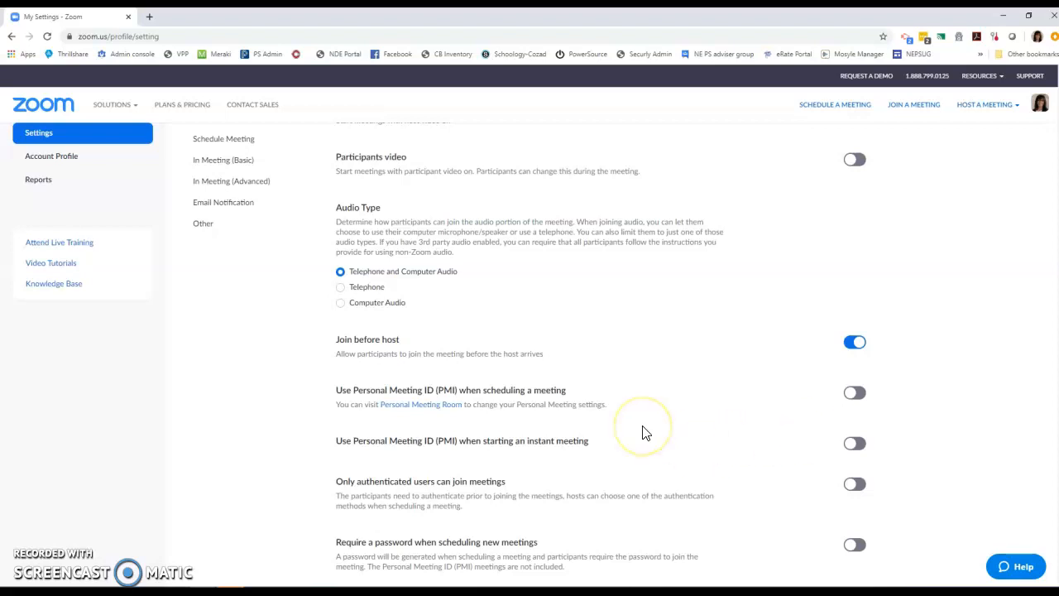
scroll(646, 433, down, 2)
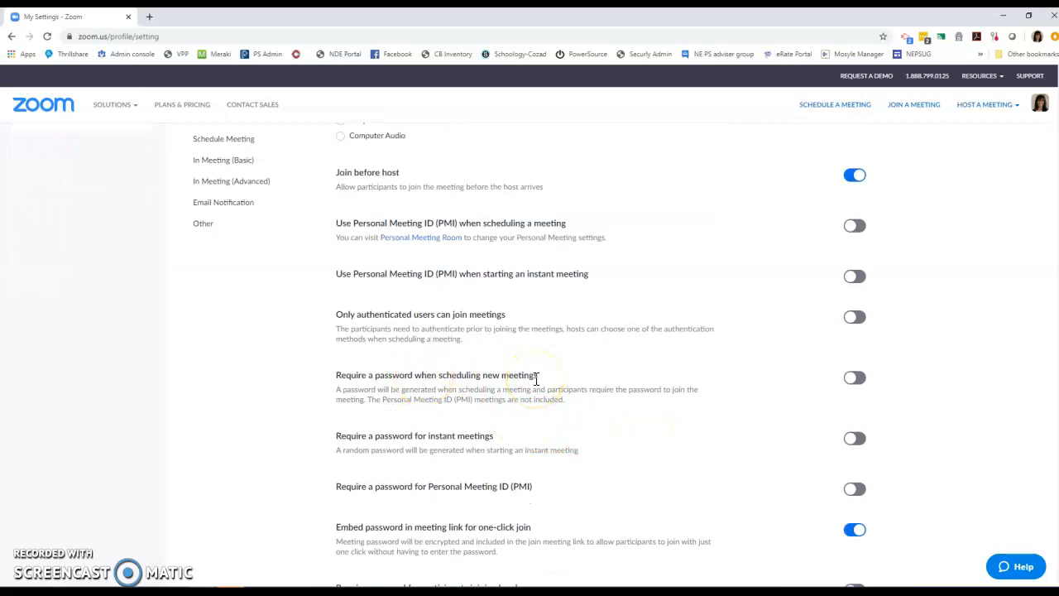
scroll(537, 377, down, 1)
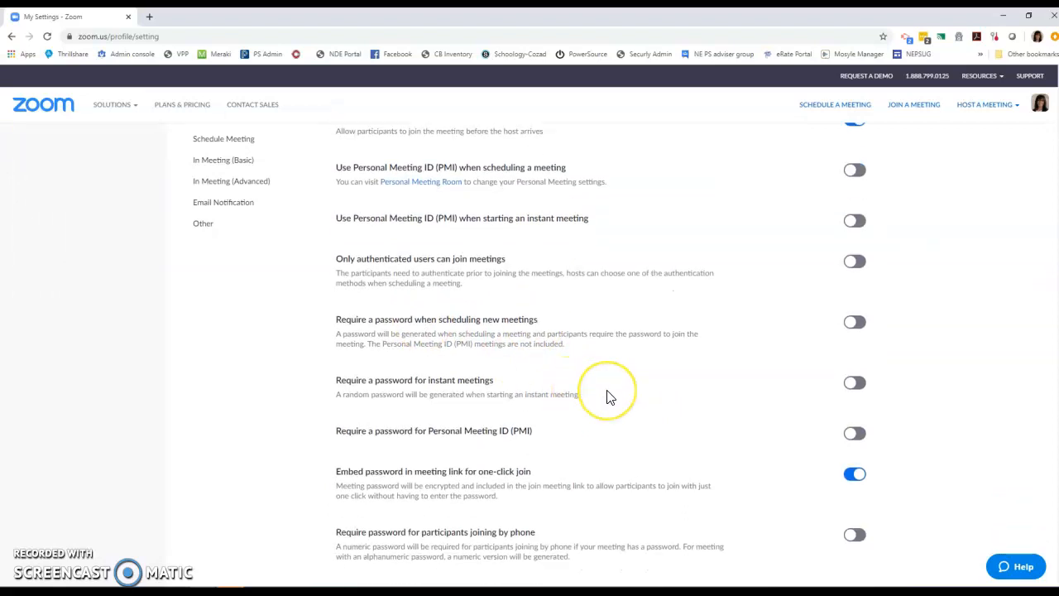
scroll(609, 397, down, 1)
scroll(609, 397, down, 2)
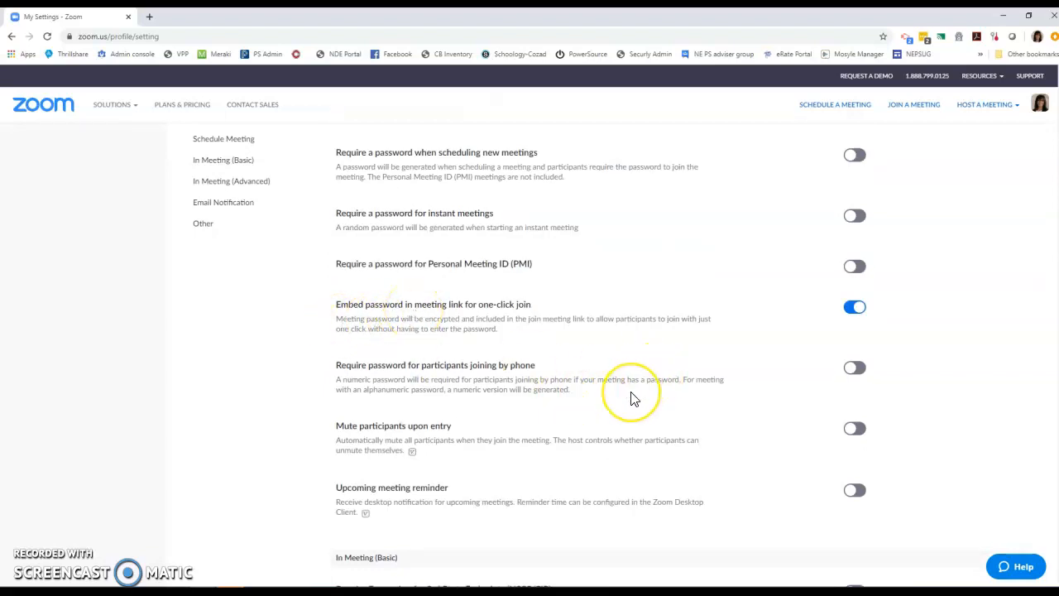
scroll(631, 397, down, 2)
Step: Review the basic in-meeting options for chat, private chat, auto saving chats and the sound played when participants join or leave
scroll(631, 397, down, 6)
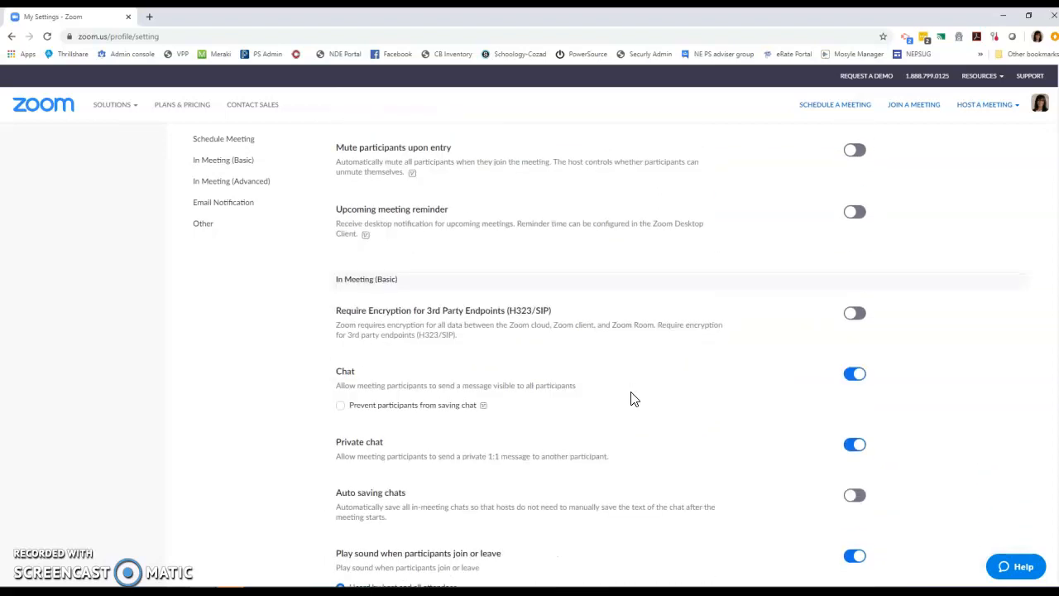
scroll(365, 174, up, 2)
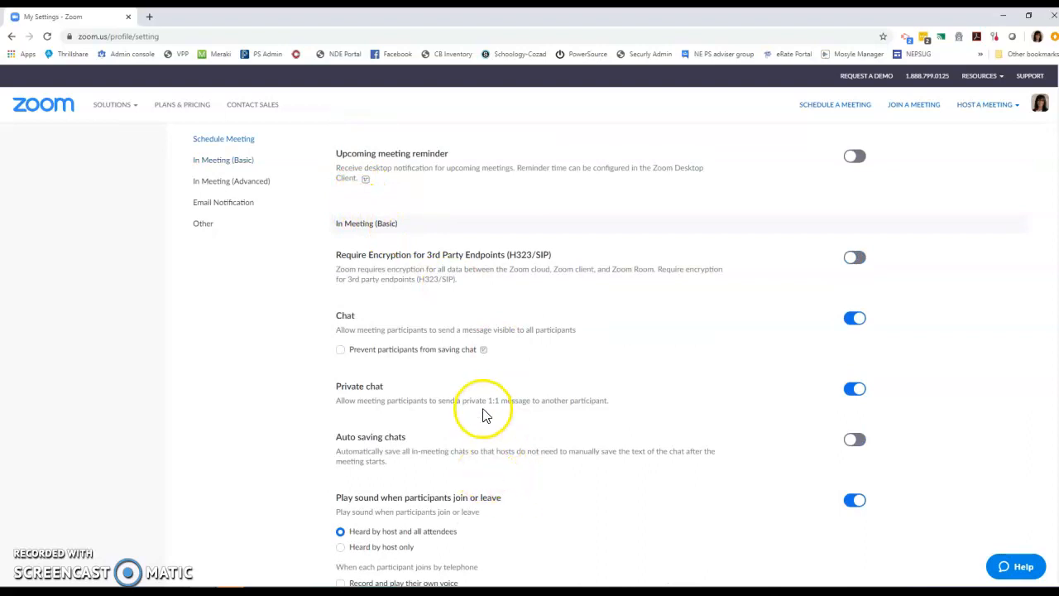
scroll(478, 410, down, 1)
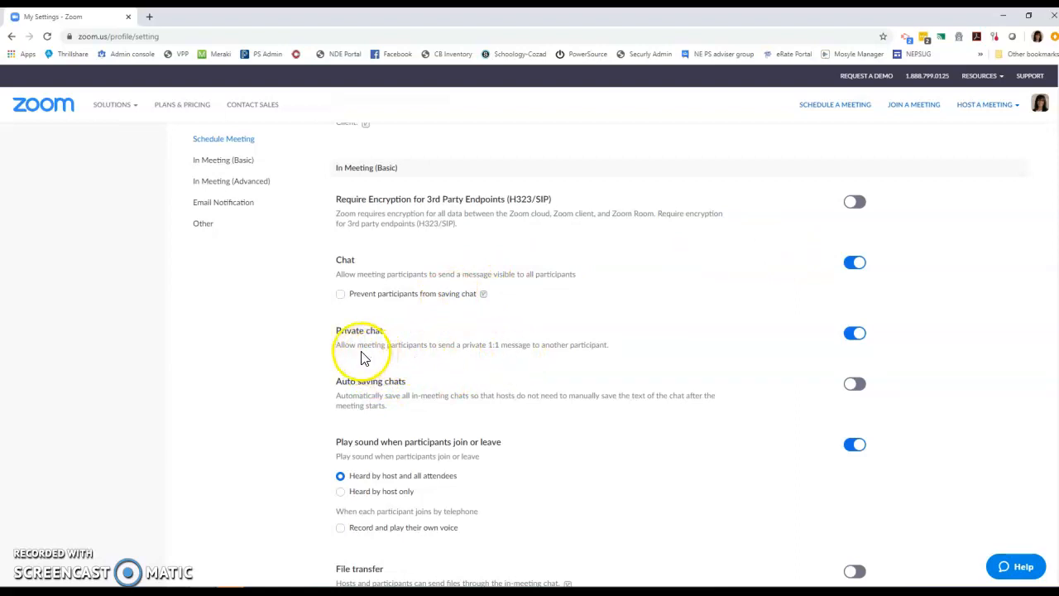
scroll(509, 372, down, 1)
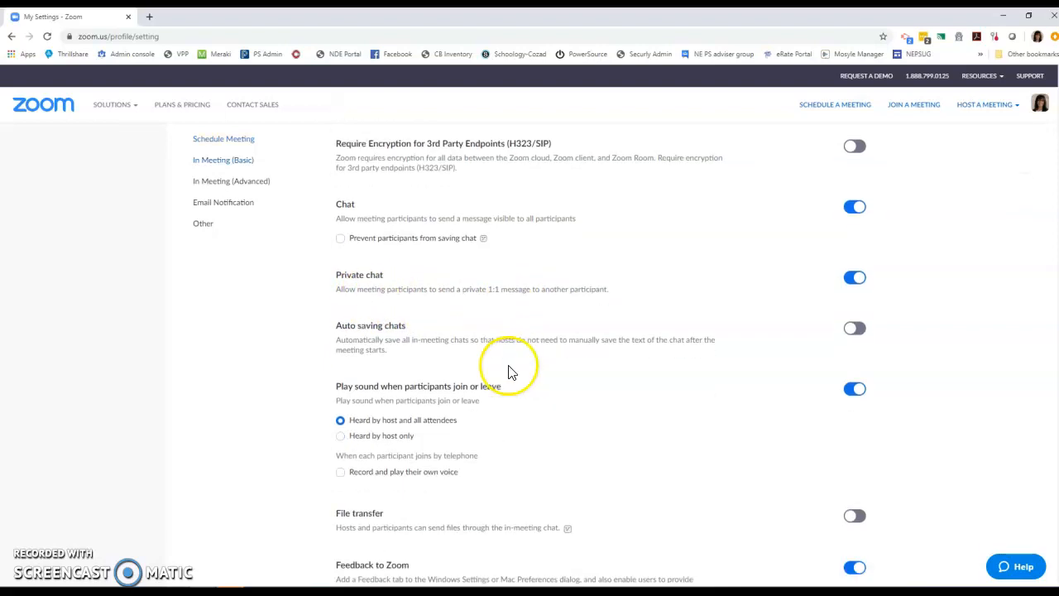
scroll(532, 373, down, 1)
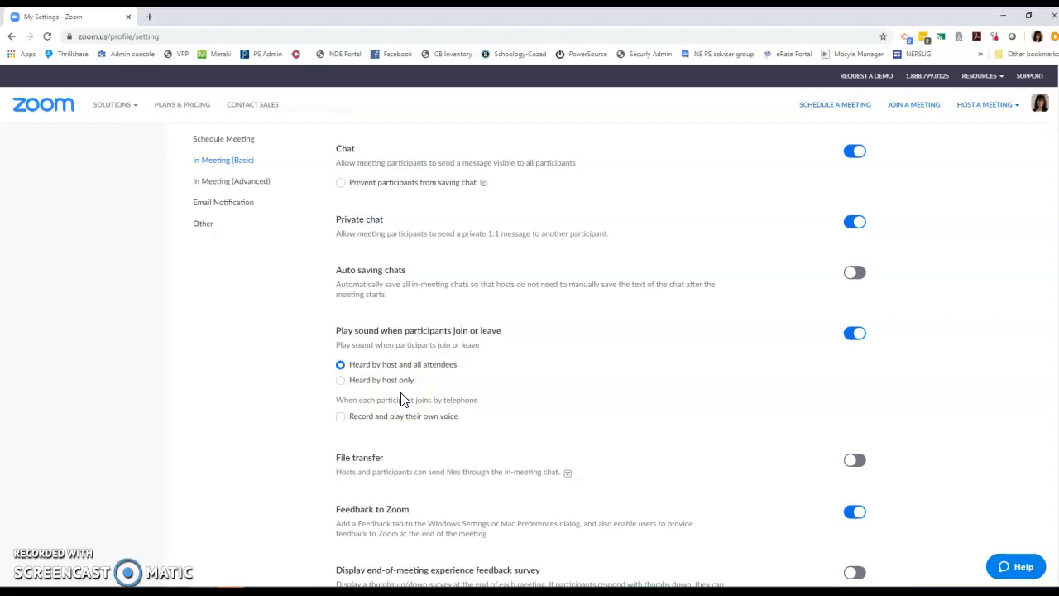
Step: Review the basic in-meeting options for polling, screen sharing, annotation, whiteboard, remote control and nonverbal feedback
scroll(403, 400, down, 2)
scroll(585, 461, down, 2)
scroll(585, 461, down, 2)
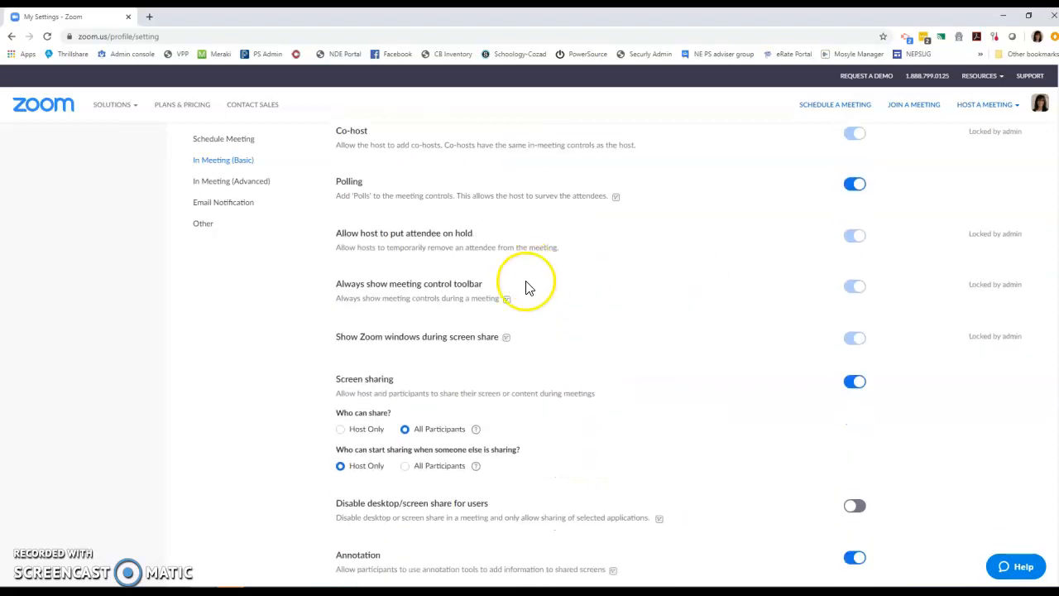
scroll(603, 430, down, 2)
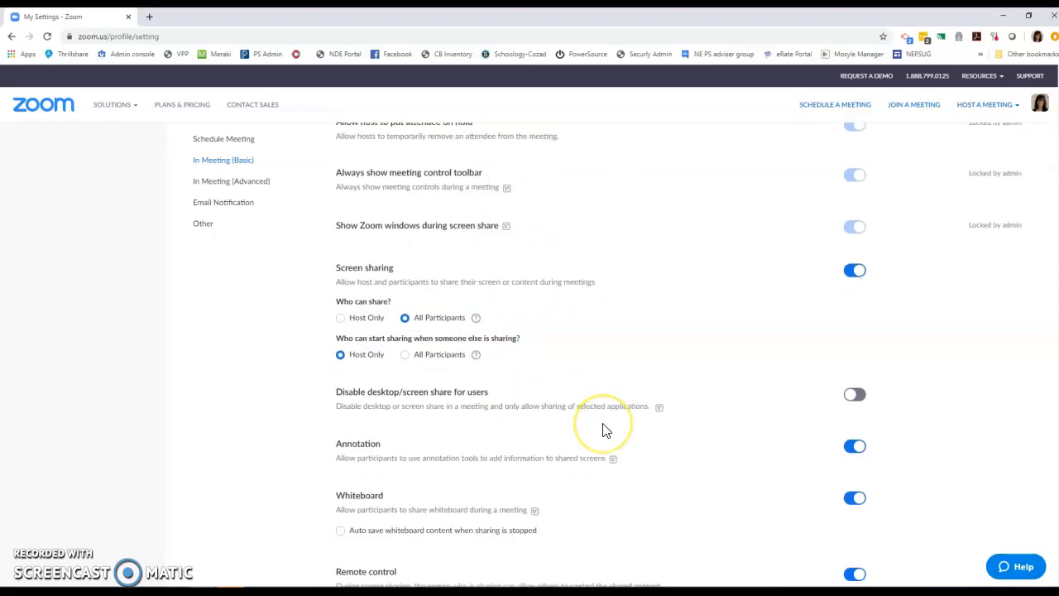
scroll(603, 430, down, 2)
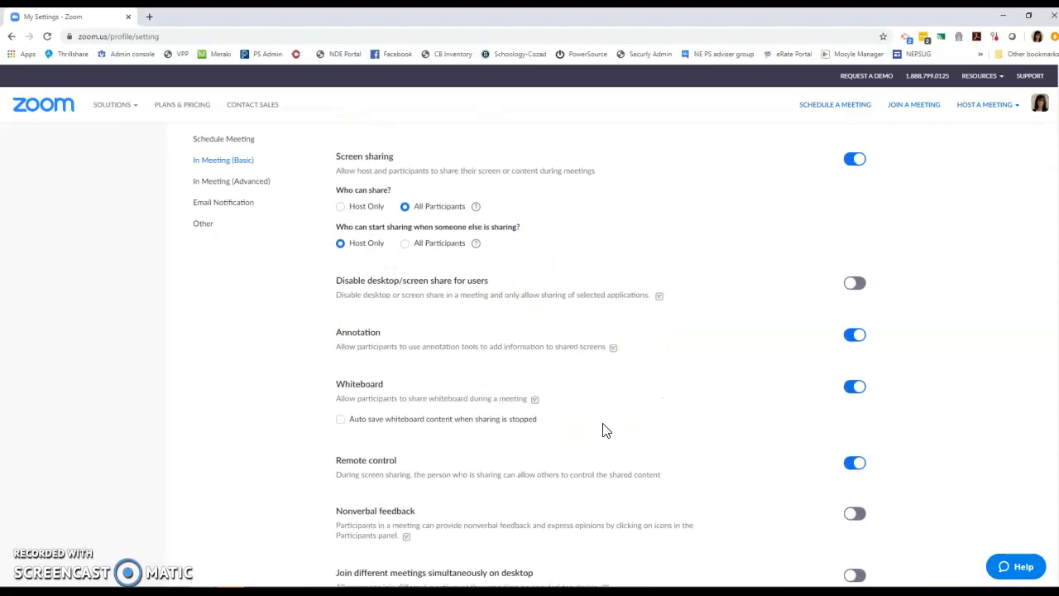
scroll(603, 430, down, 1)
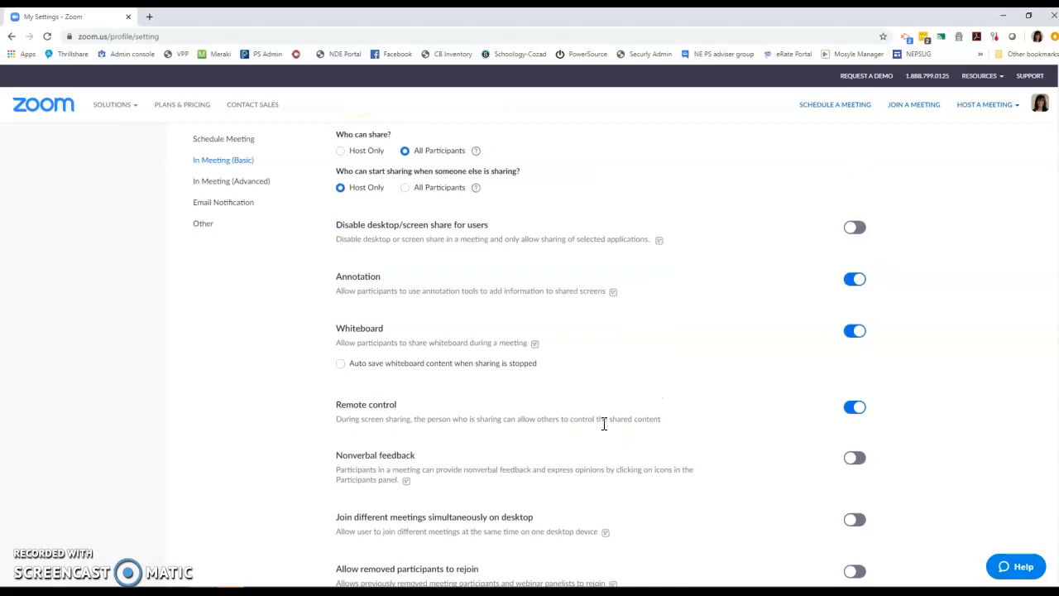
scroll(604, 429, down, 2)
Step: Examine the Breakout room option and the remaining advanced in-meeting settings, continuing through the email notification options
scroll(604, 430, down, 2)
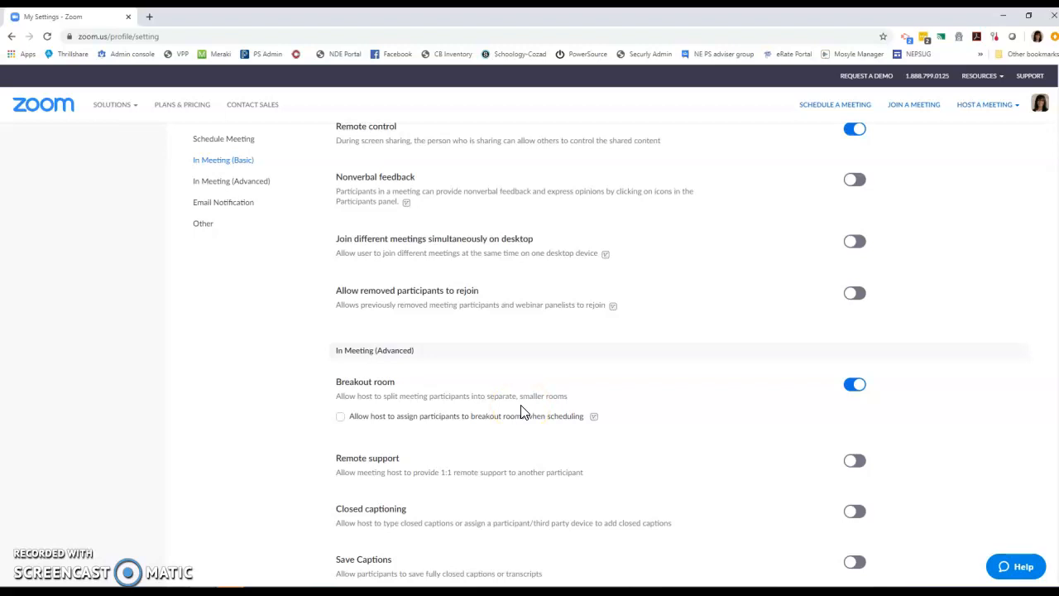
scroll(575, 421, down, 4)
scroll(579, 418, down, 5)
scroll(578, 410, down, 2)
scroll(578, 412, down, 5)
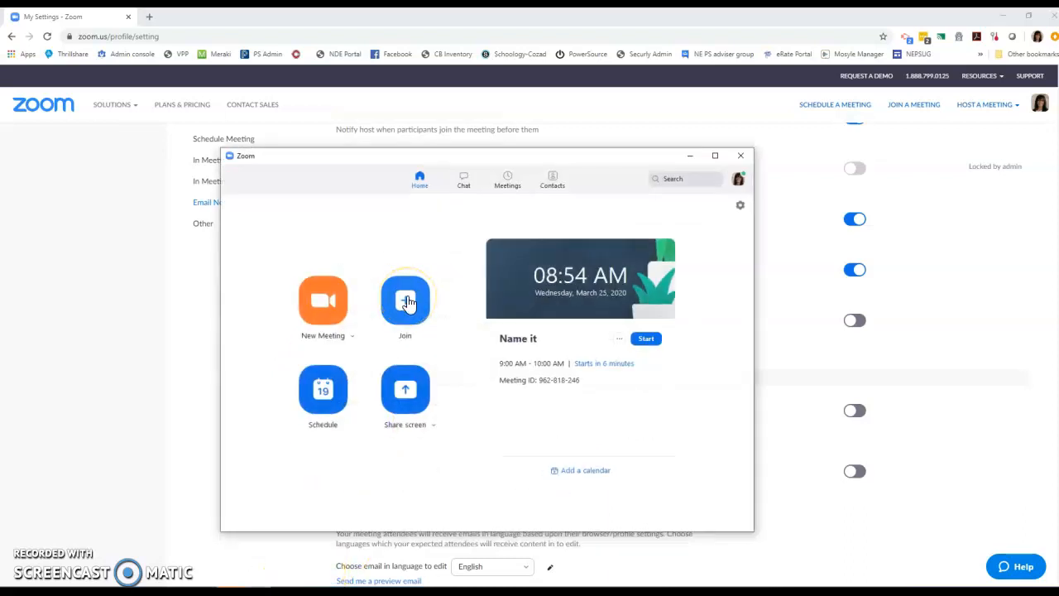
Step: Switch to the Zoom desktop client, open its settings and display the virtual background choices
click(741, 206)
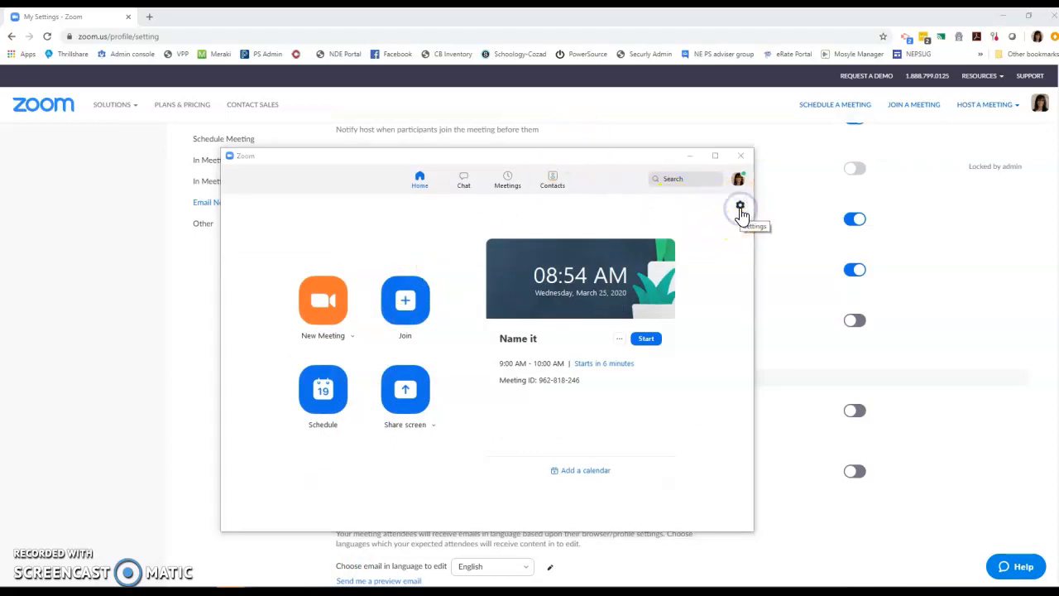
drag(194, 99, 355, 109)
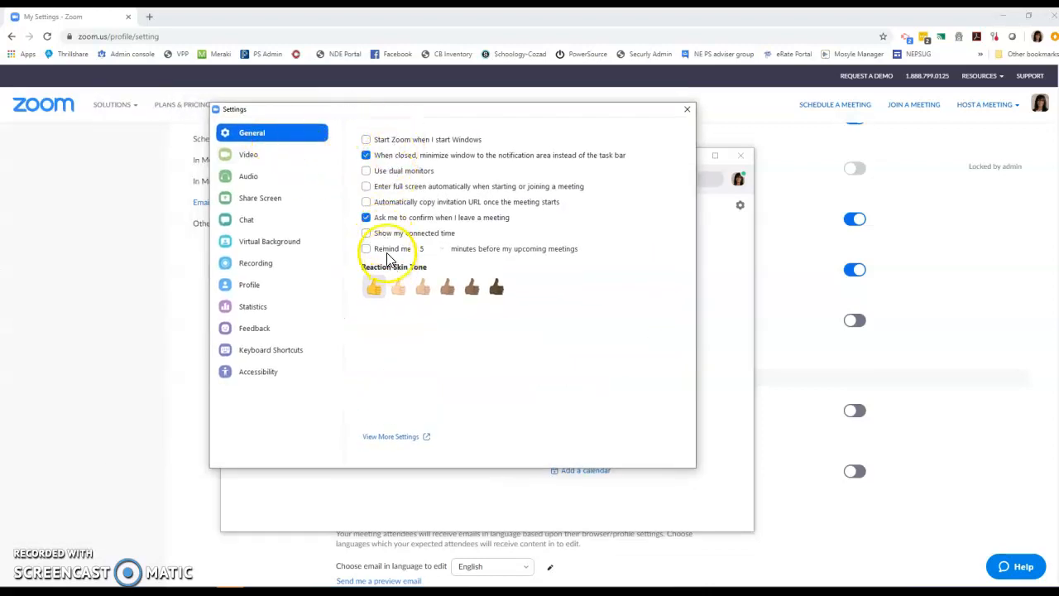
click(261, 241)
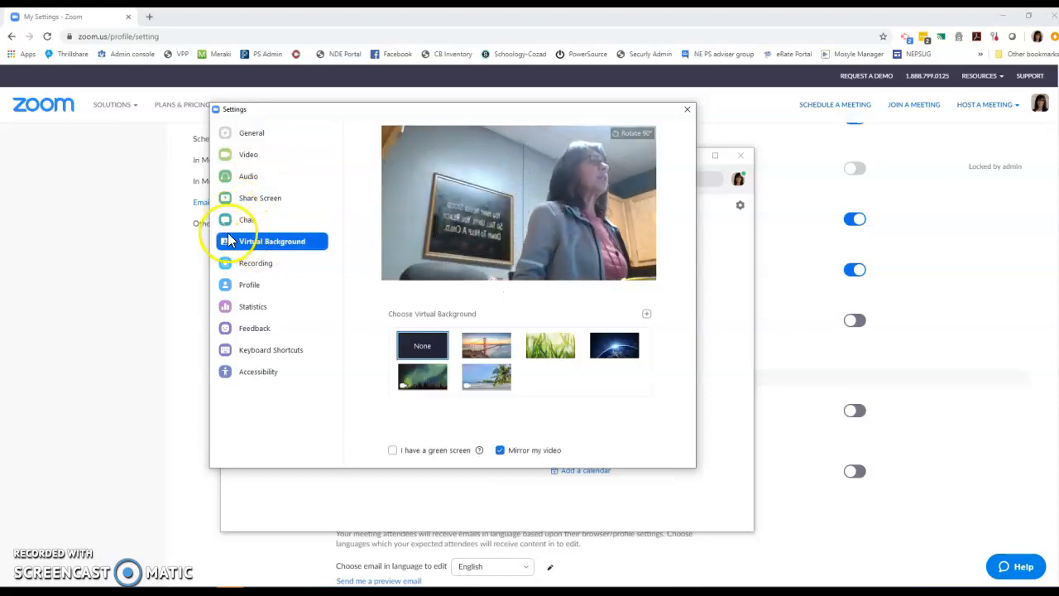
Step: Try to apply the Beach virtual background and cancel the Smart Virtual Background package download
click(500, 380)
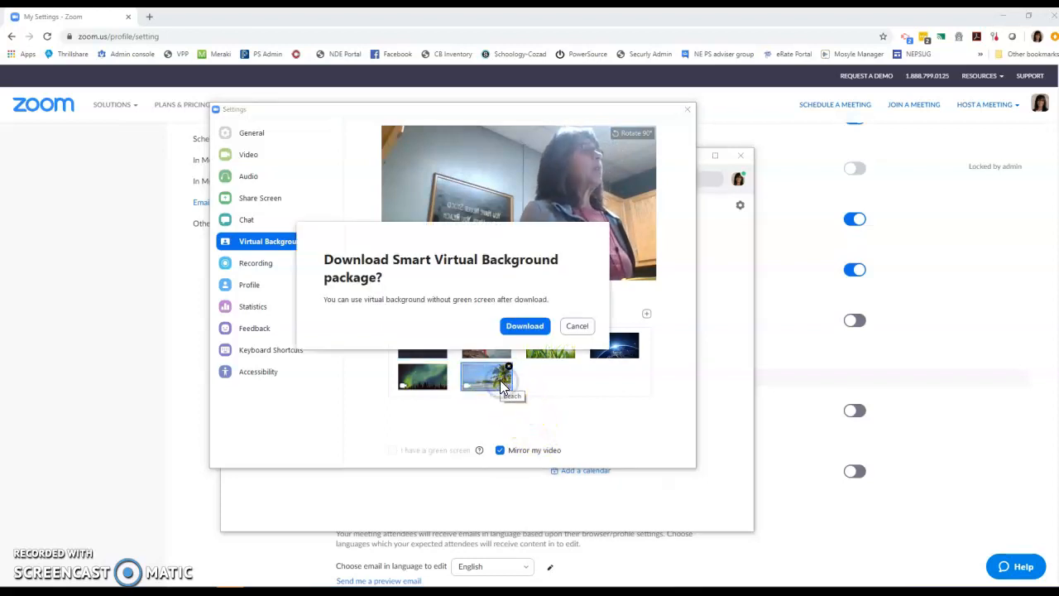
click(584, 326)
click(377, 346)
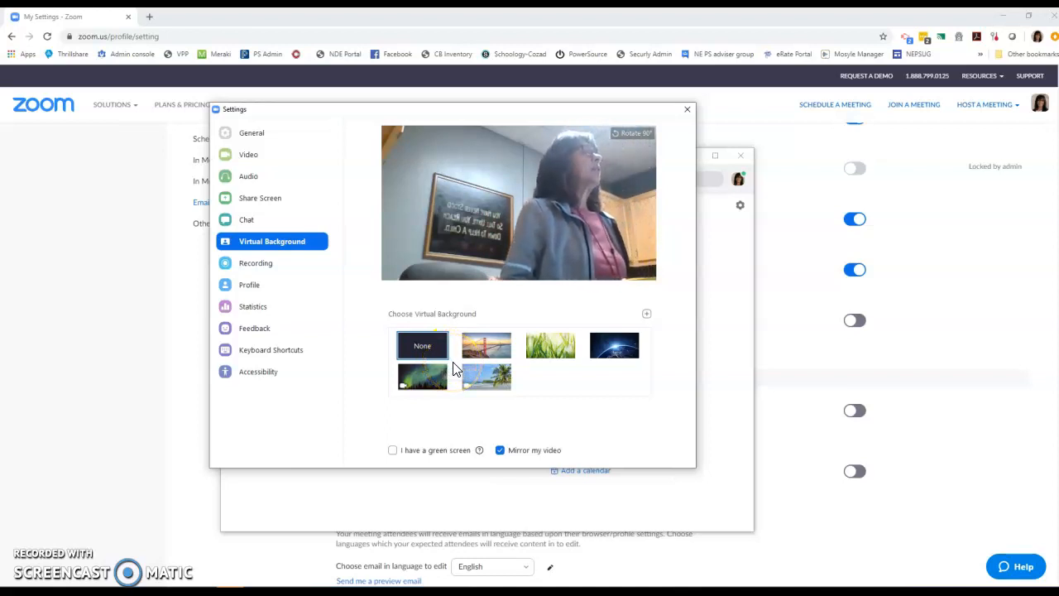
click(475, 375)
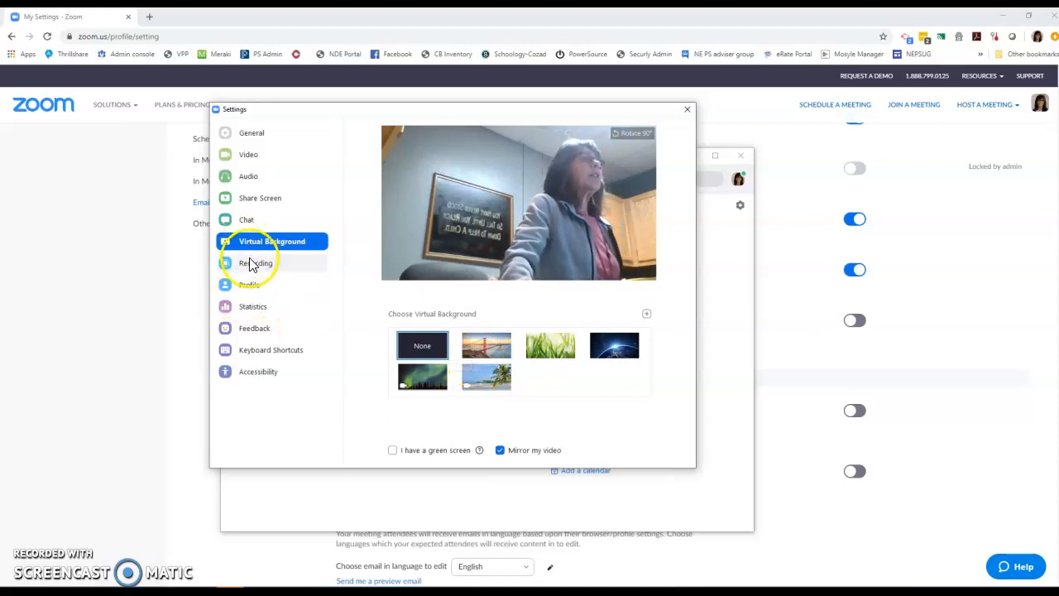
Step: Review the desktop client's video settings, including the advanced ones, and close both the settings and the client window
click(263, 160)
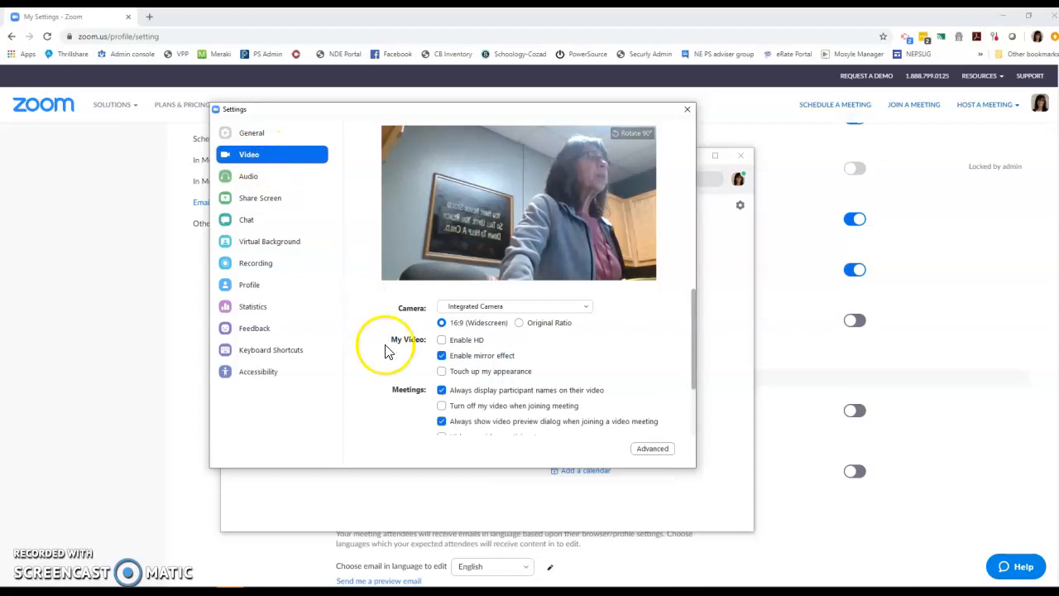
scroll(532, 354, down, 2)
scroll(534, 389, down, 1)
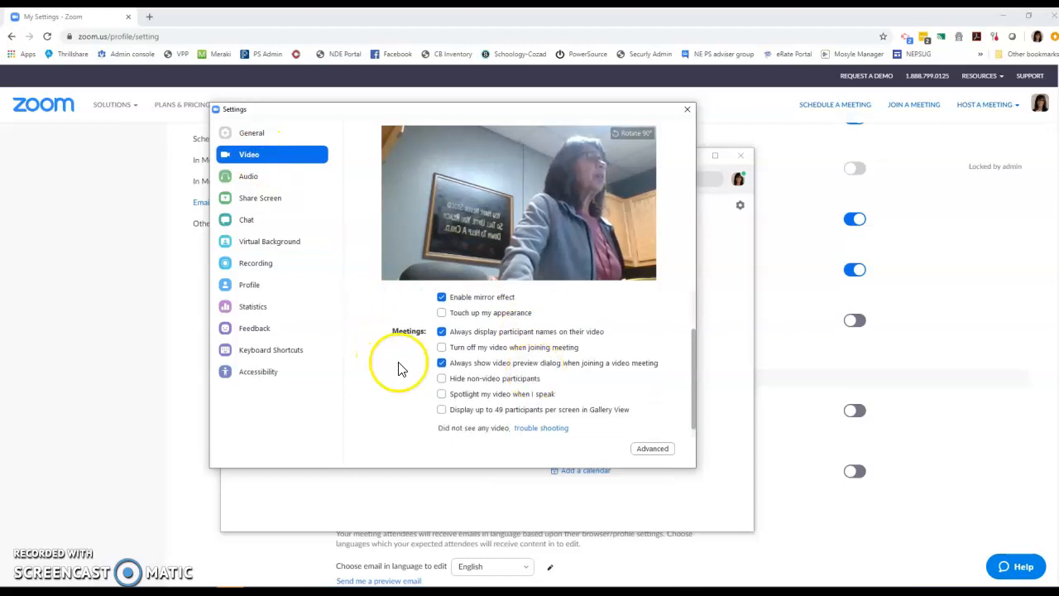
scroll(530, 391, down, 1)
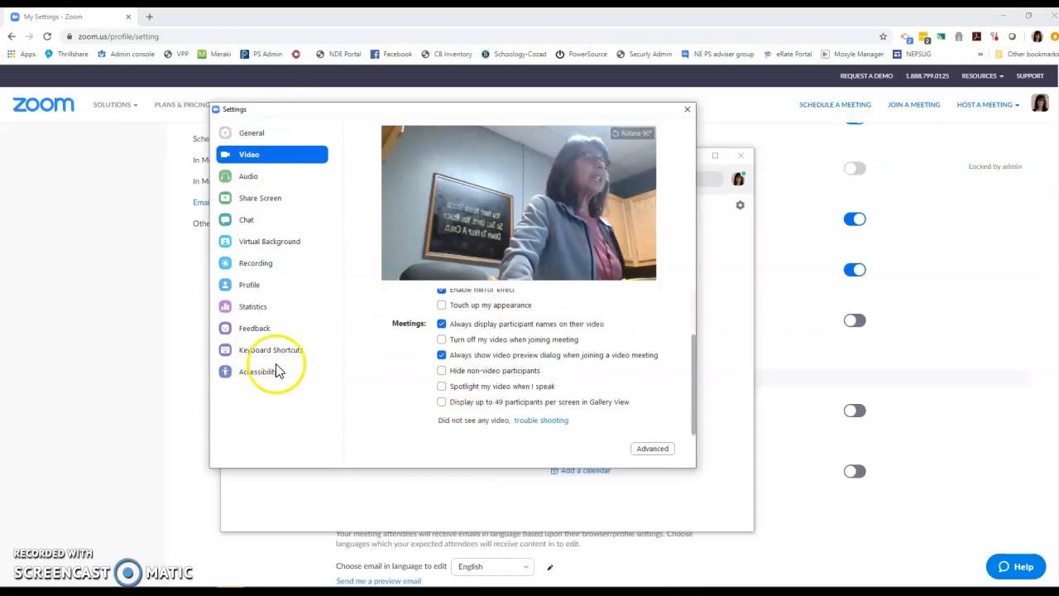
click(653, 448)
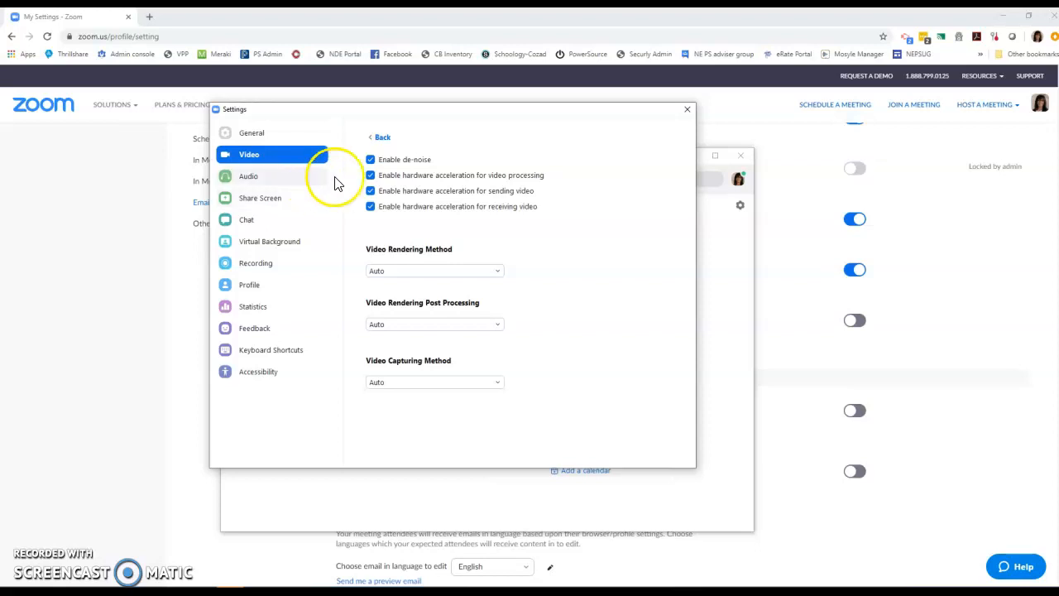
click(687, 109)
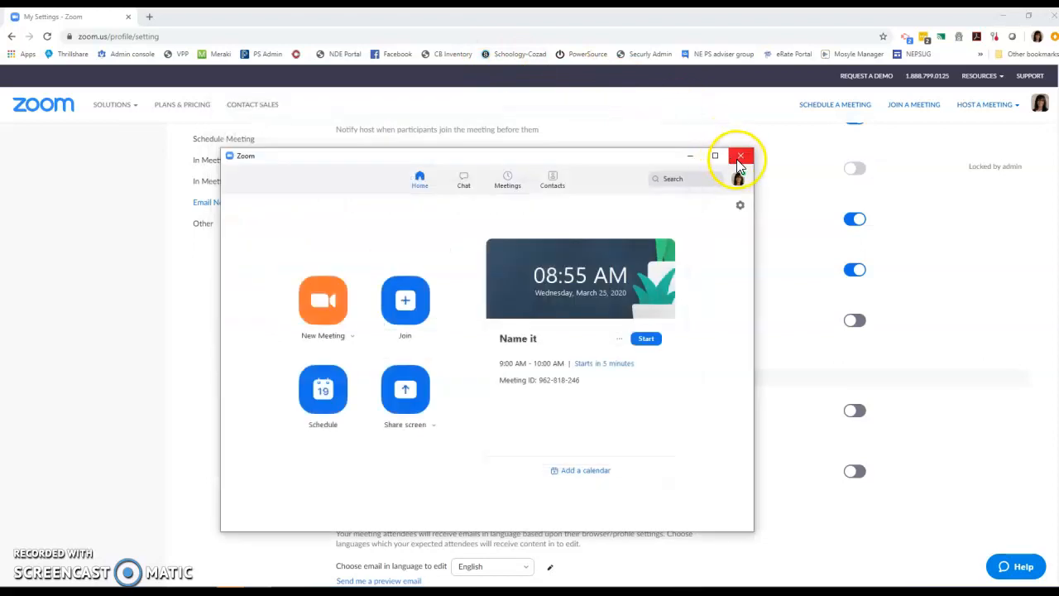
click(740, 156)
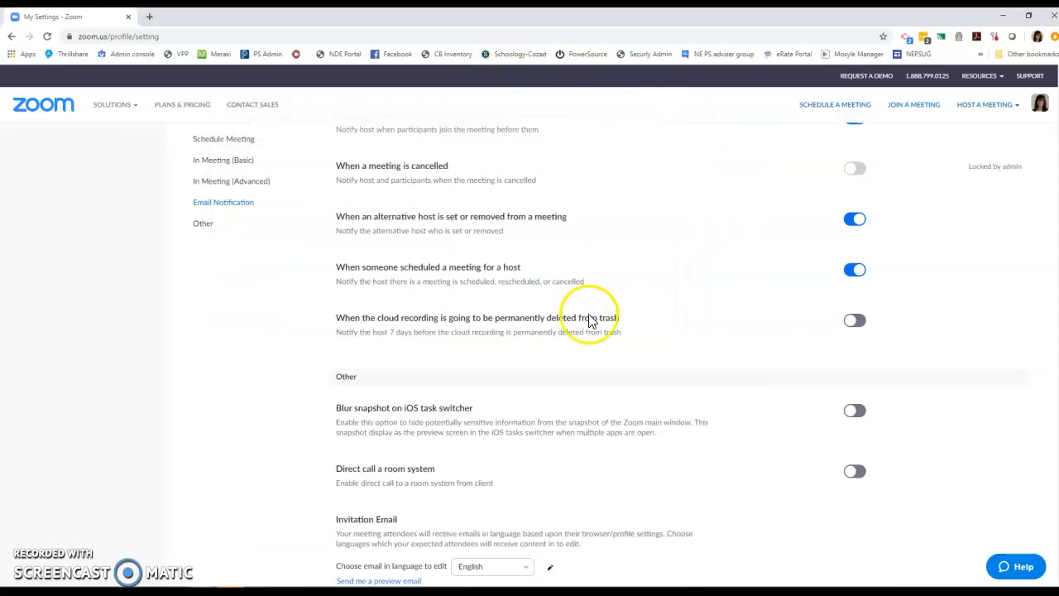
scroll(372, 248, up, 3)
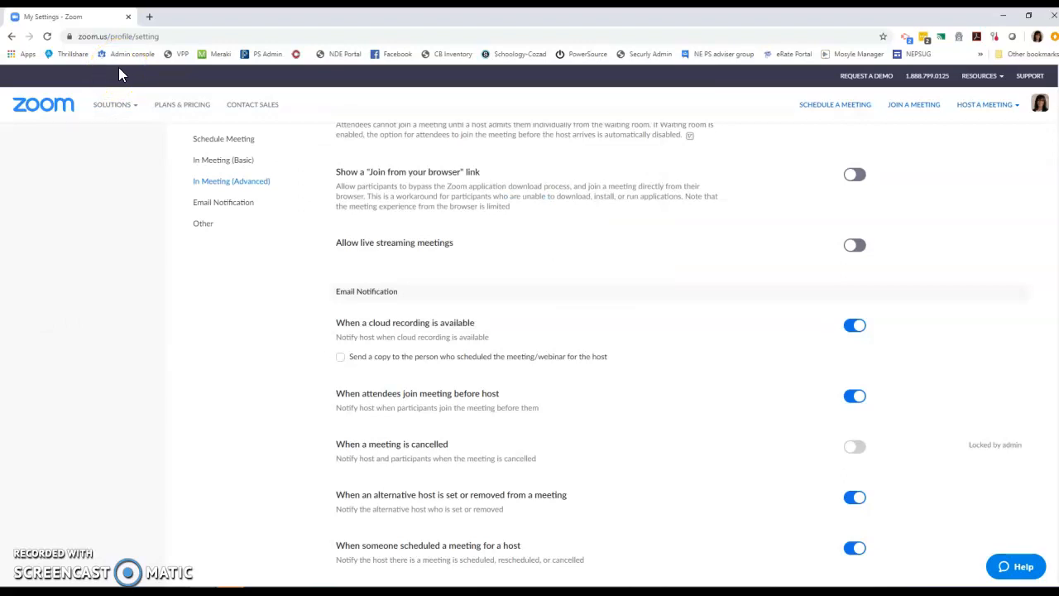
click(74, 380)
click(87, 559)
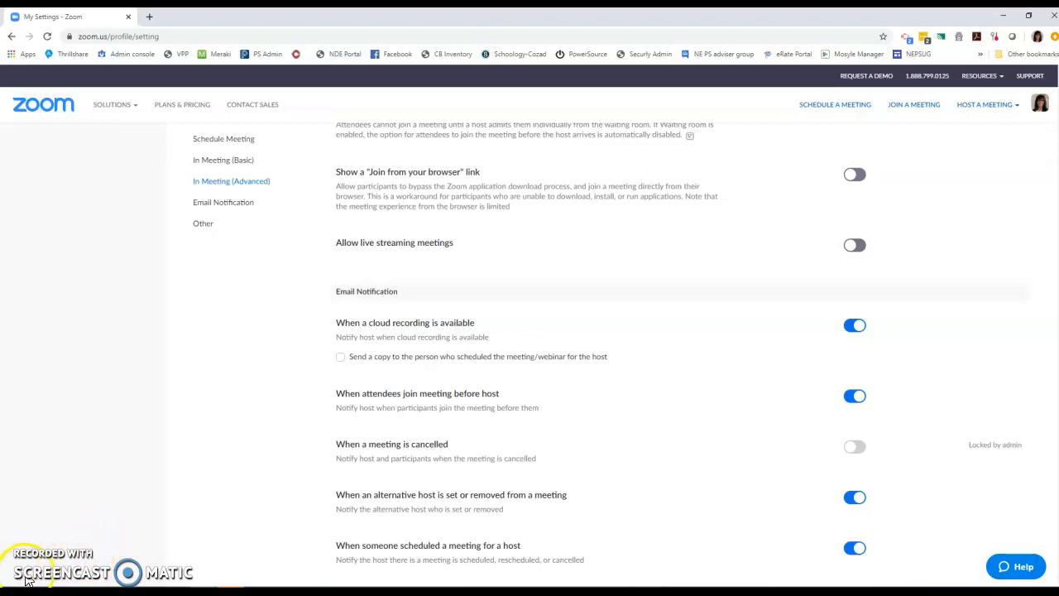